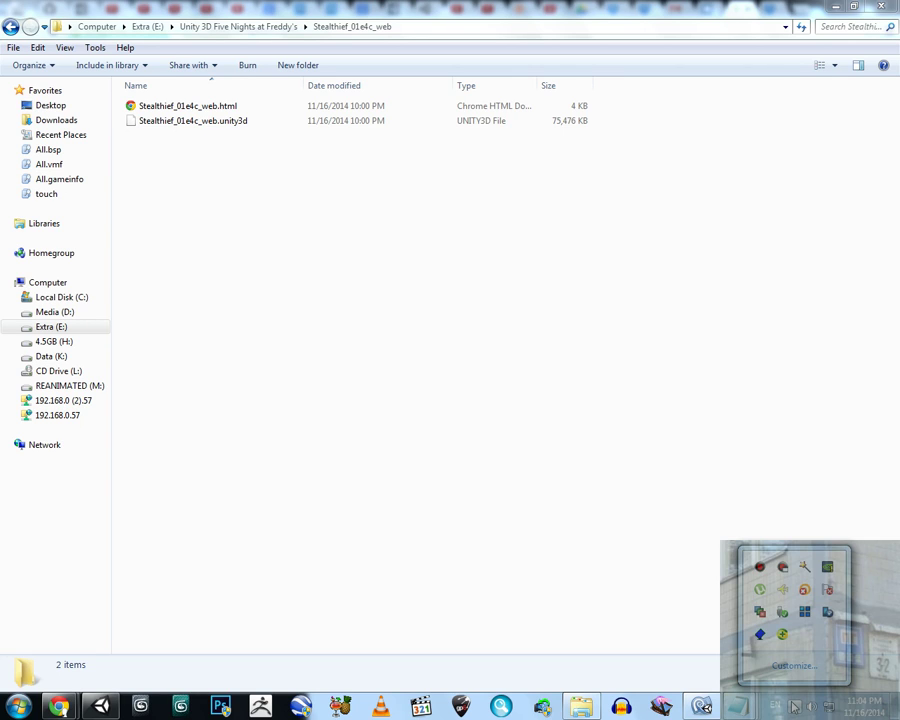
Inspect the file details of Stealthief_01e4c_web.unity3d and Stealthief_01e4c_web.html in the Stealthief_01e4c_web folder.
click(794, 706)
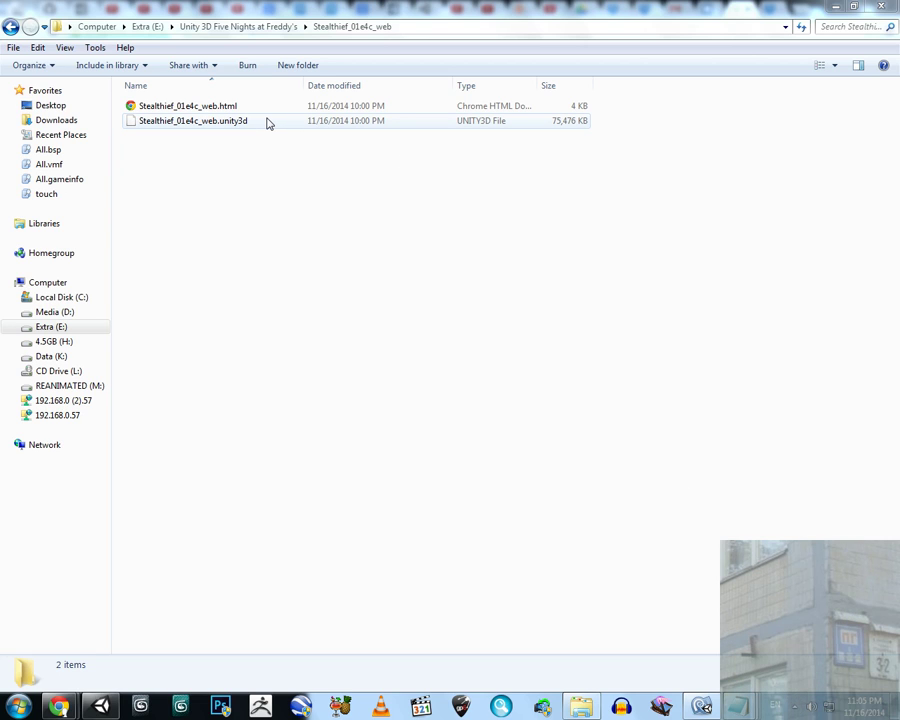
click(193, 124)
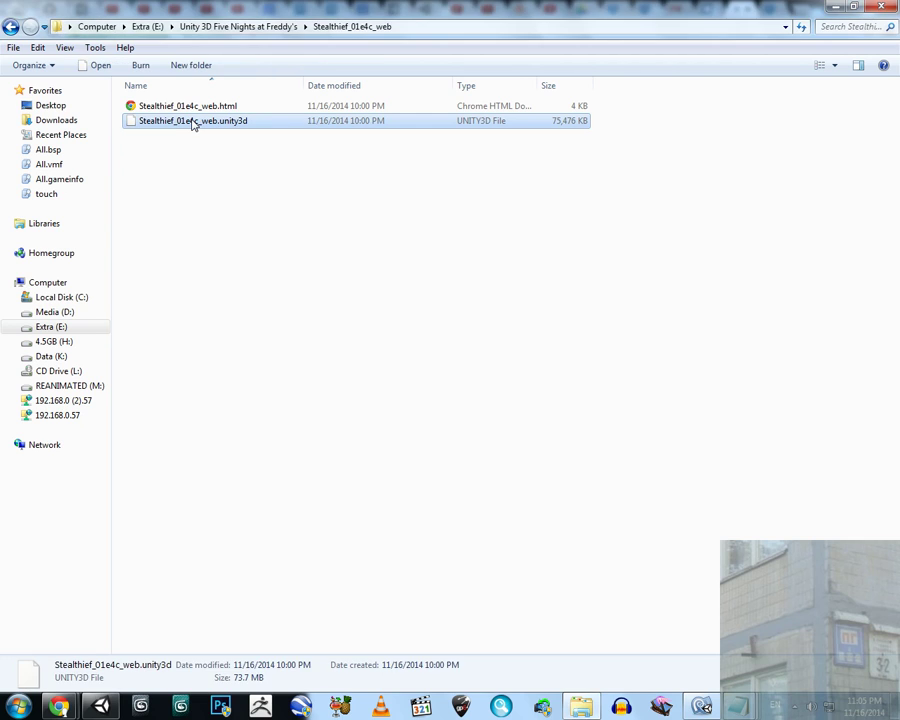
click(196, 106)
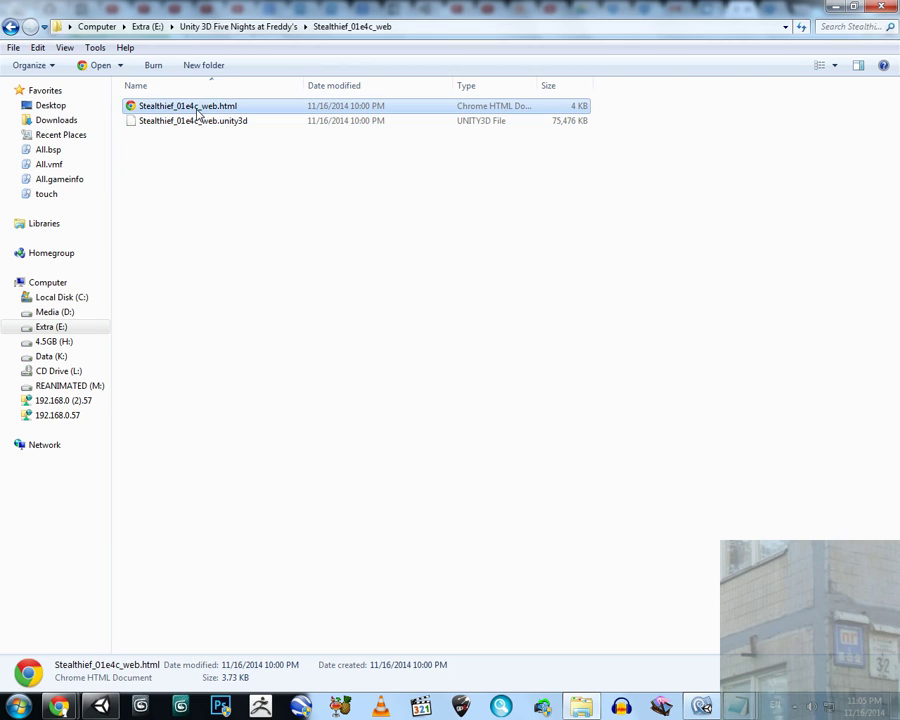
Go up to the Extra (E:) drive and check the properties of the Unity 3D Five Nights at Freddy's folder.
click(150, 28)
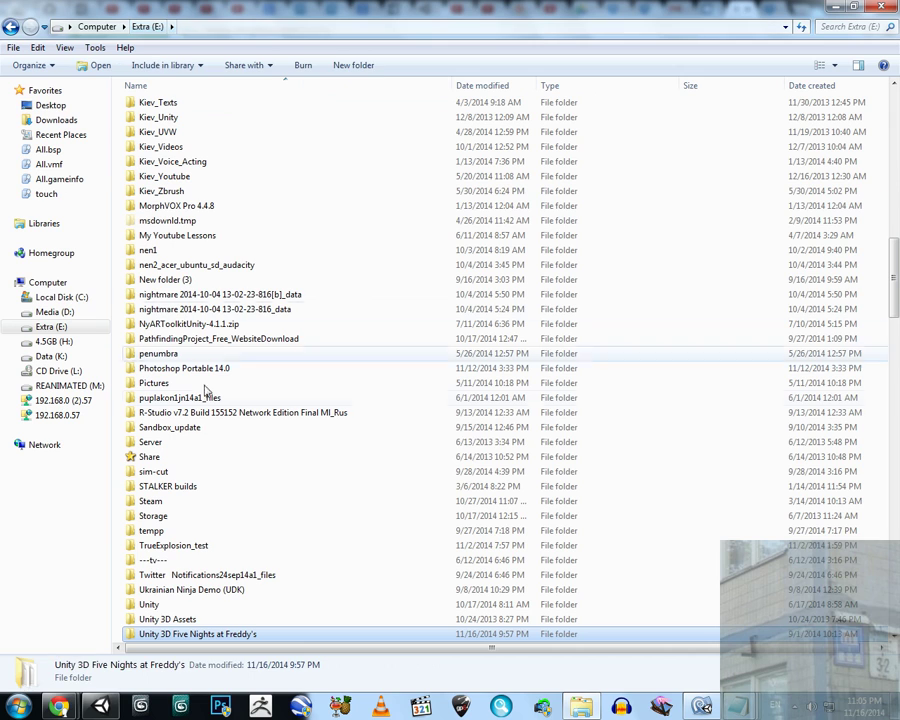
right_click(195, 628)
click(200, 620)
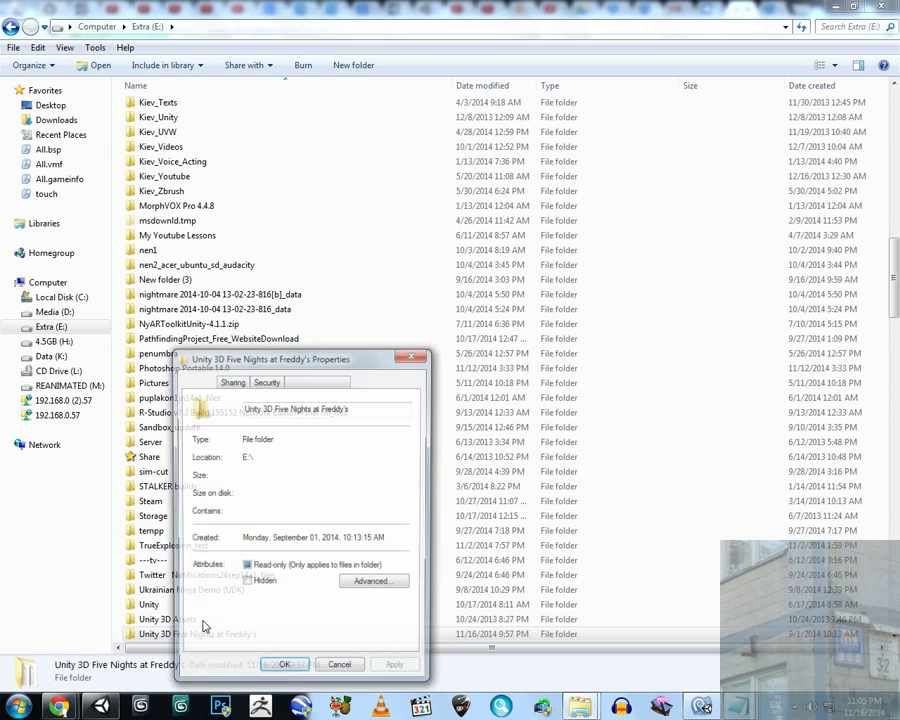
drag(378, 355, 611, 280)
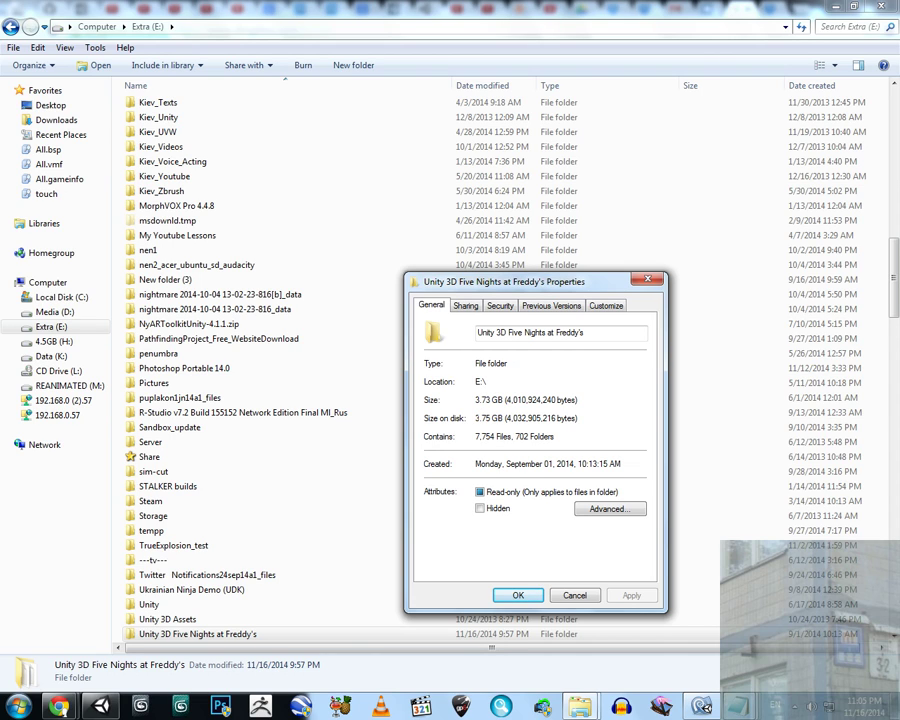
click(647, 281)
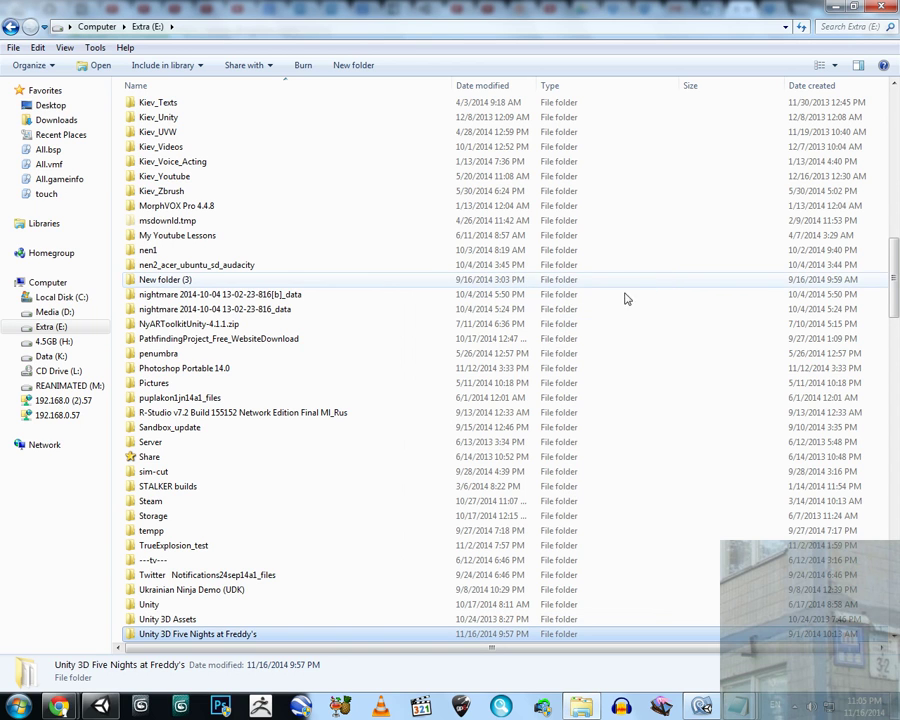
Open the Unity 3D Five Nights at Freddy's folder and look through its builds and data folders.
double_click(246, 634)
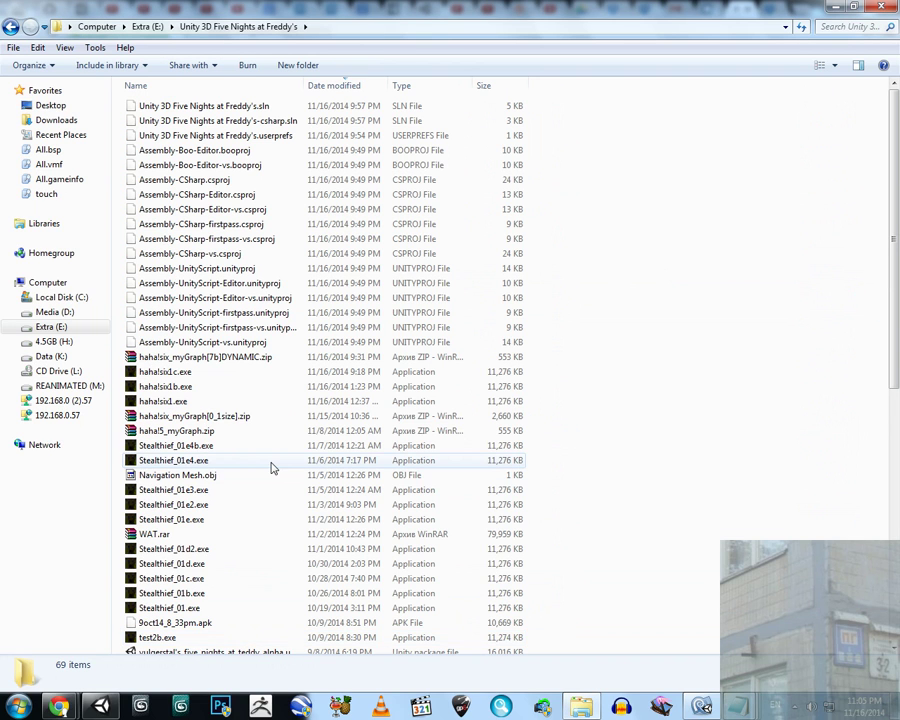
drag(893, 280, 897, 530)
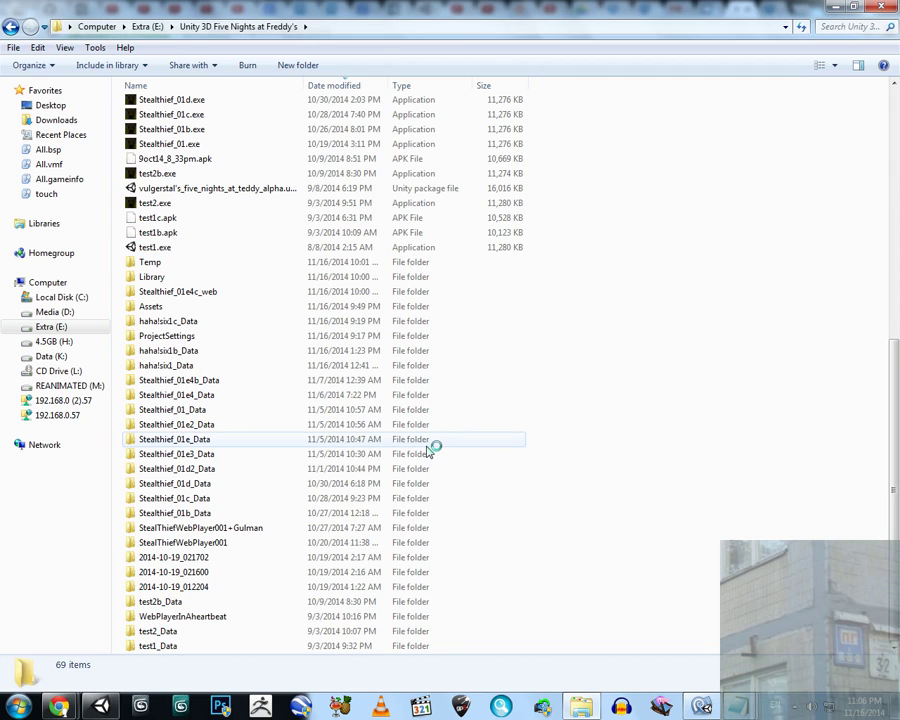
Open Windows Task Manager and check the memory use of Unity.exe alongside the Unity editor window.
key(ctrl+shift+Escape)
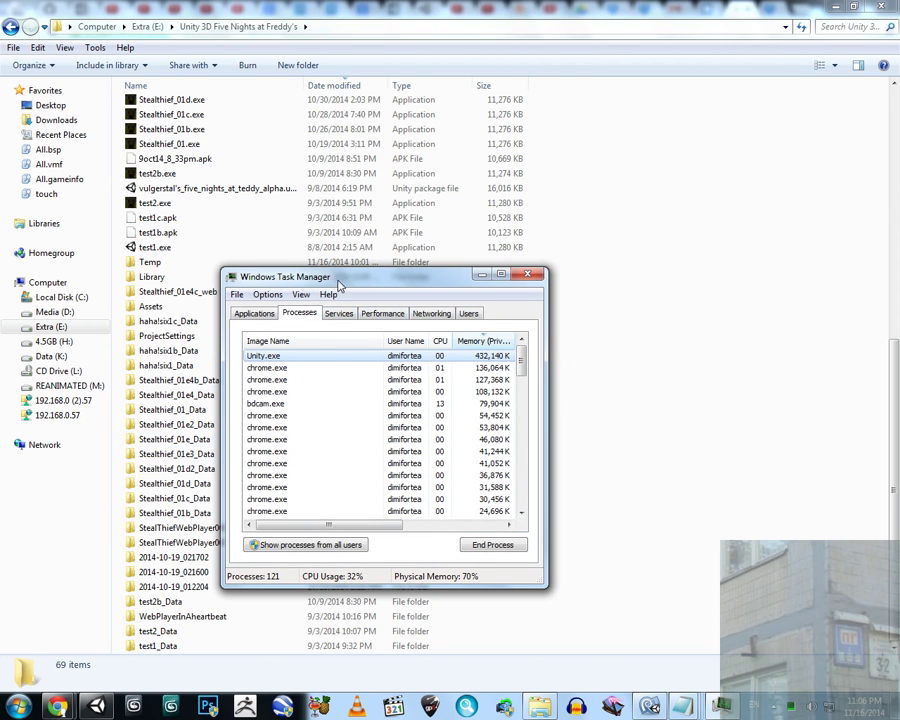
drag(330, 285, 600, 315)
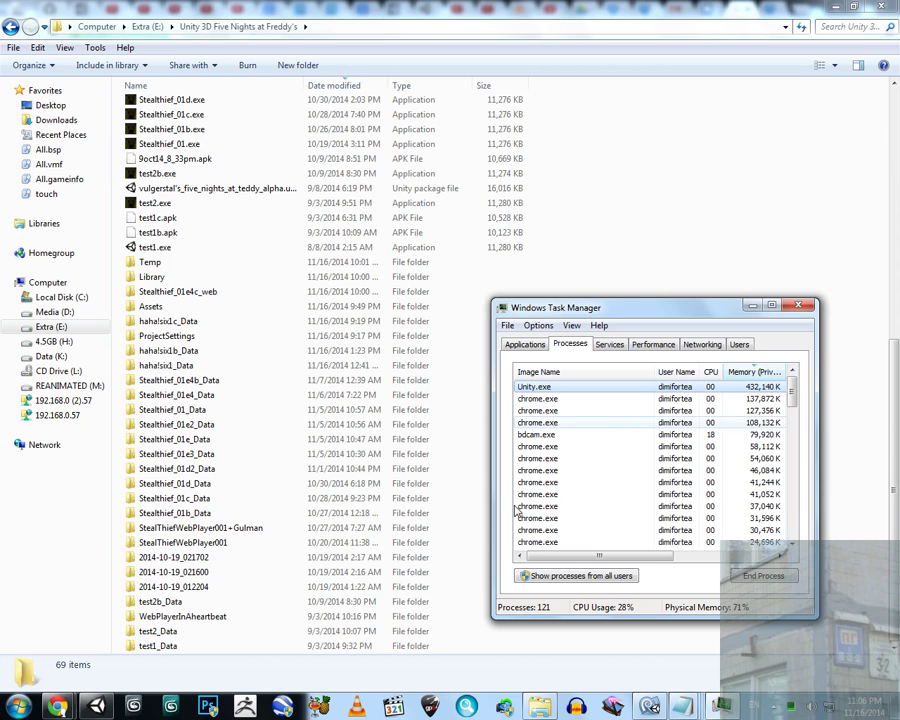
click(97, 706)
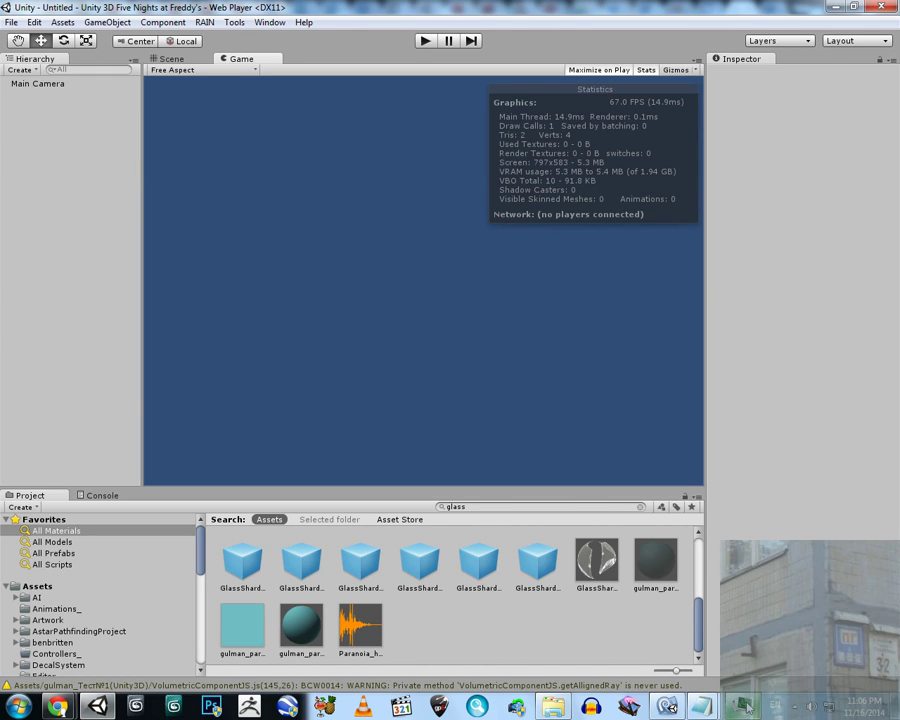
click(742, 706)
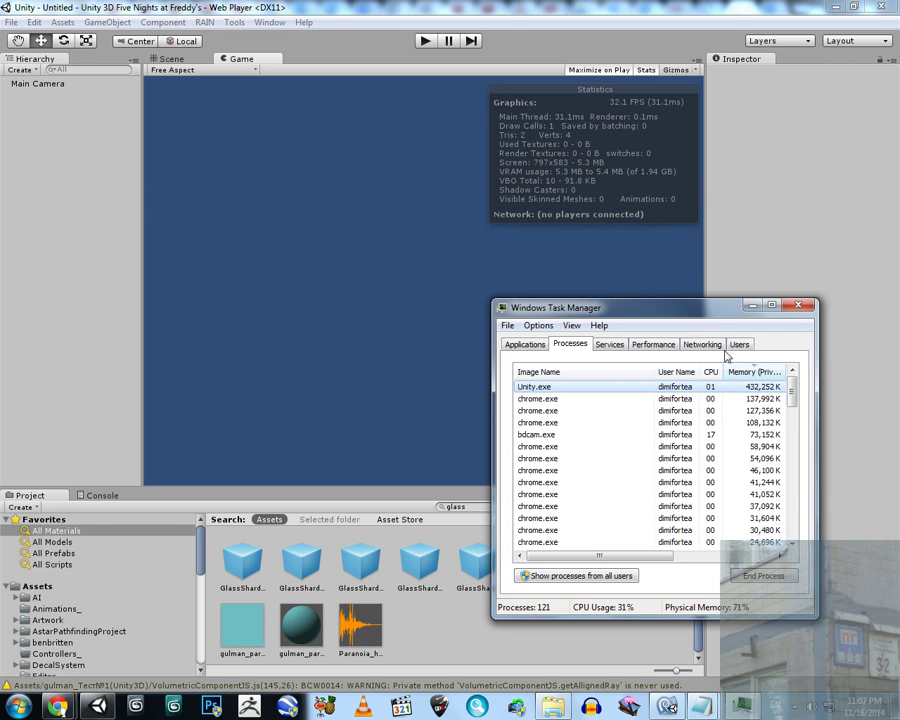
mouse_move(701, 313)
mouse_down()
mouse_move(641, 368)
mouse_move(712, 320)
mouse_up()
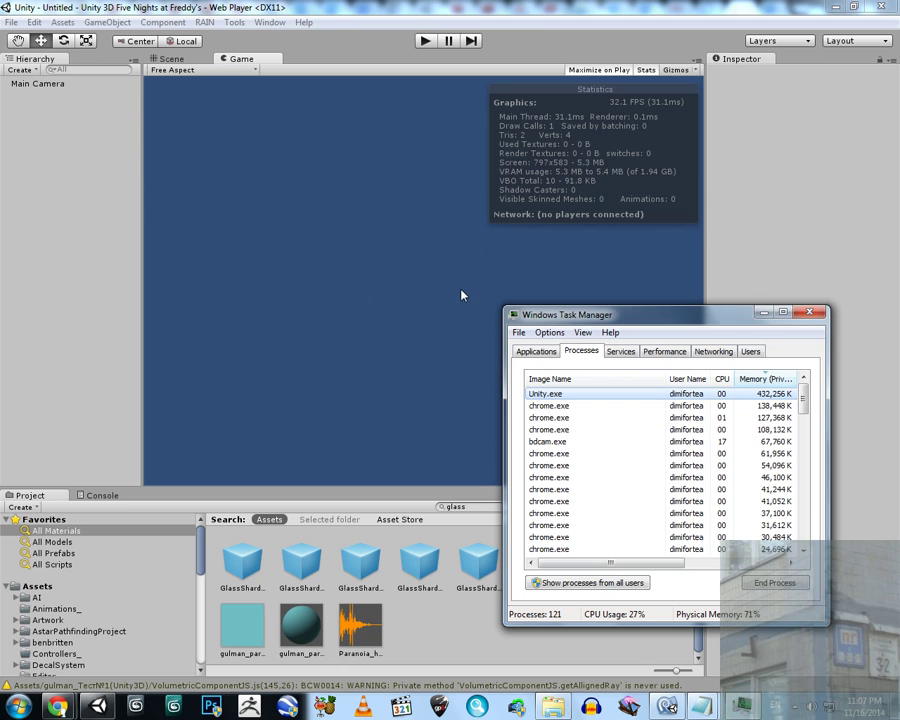
Find haha!7b.unity in the Load Scene dialog and close the dialog without loading the scene.
click(13, 24)
click(13, 24)
click(28, 52)
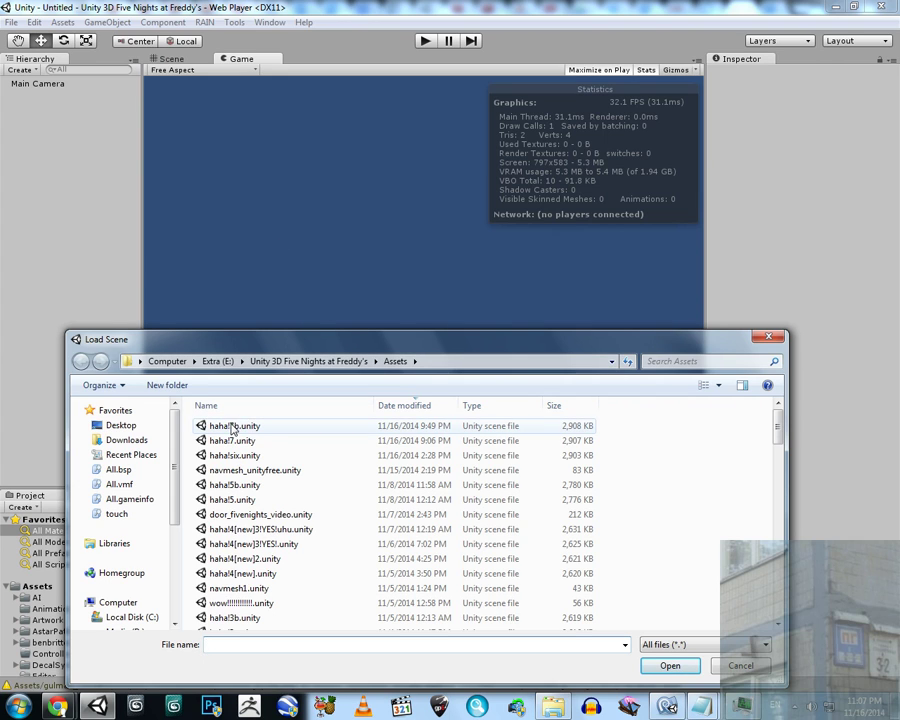
click(231, 428)
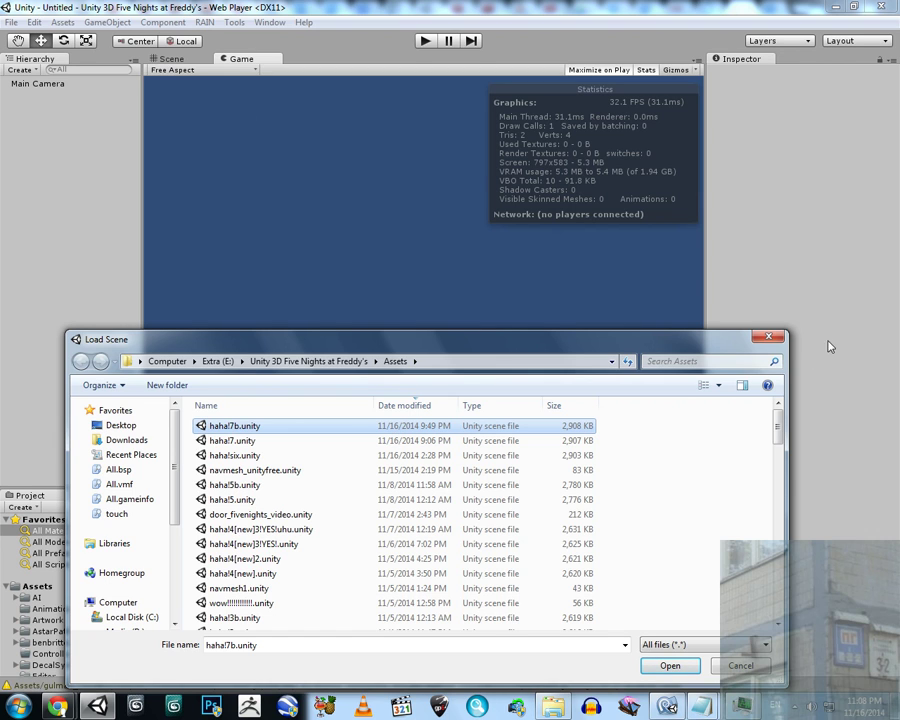
click(766, 340)
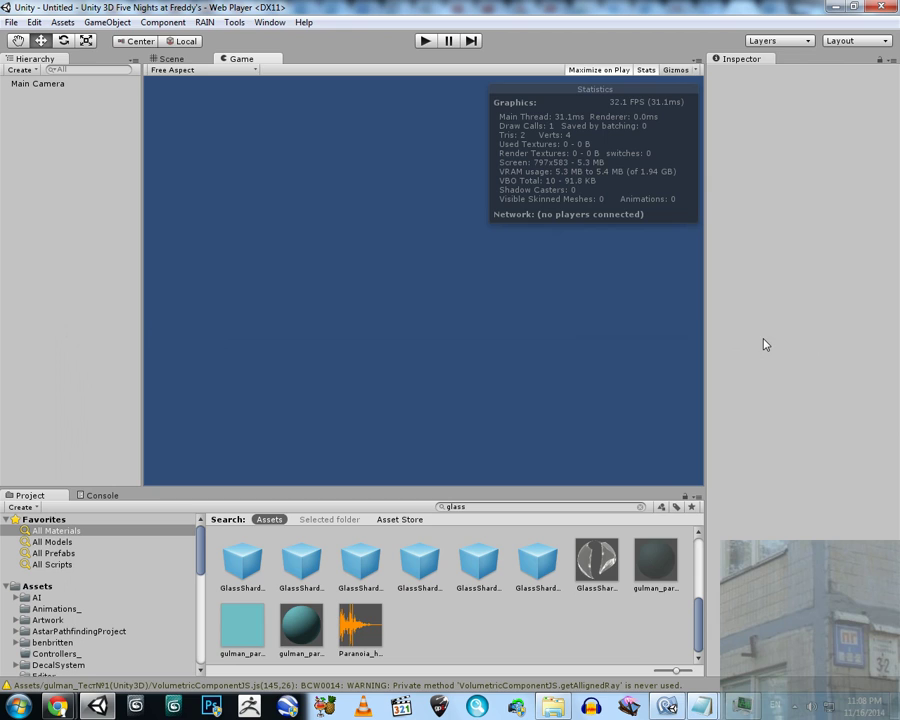
Review the Build Settings for the scenes in the build and the Web Player platform, and close them.
click(12, 23)
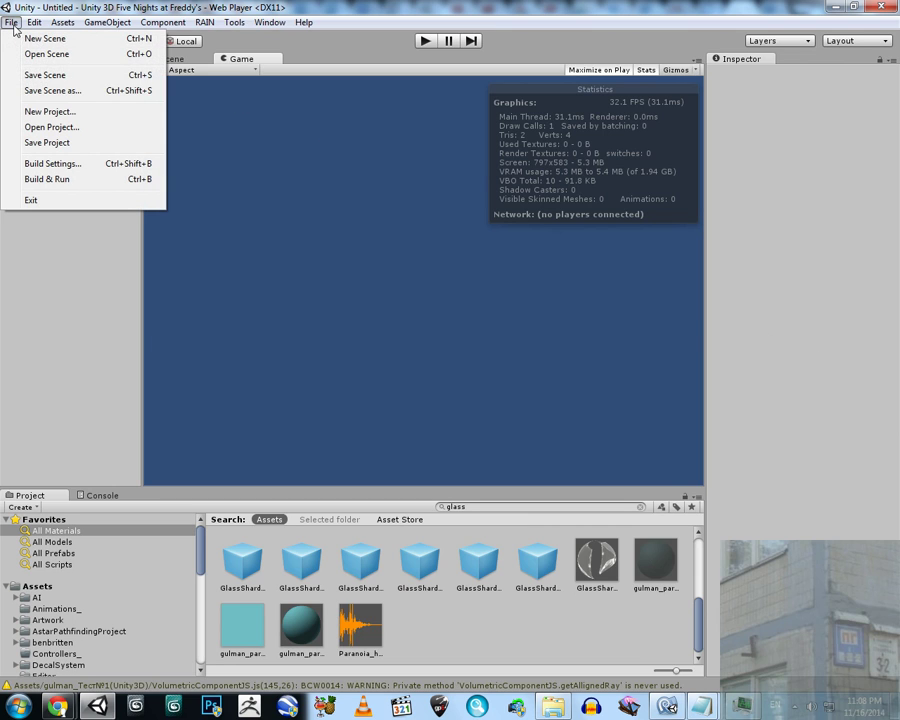
click(14, 27)
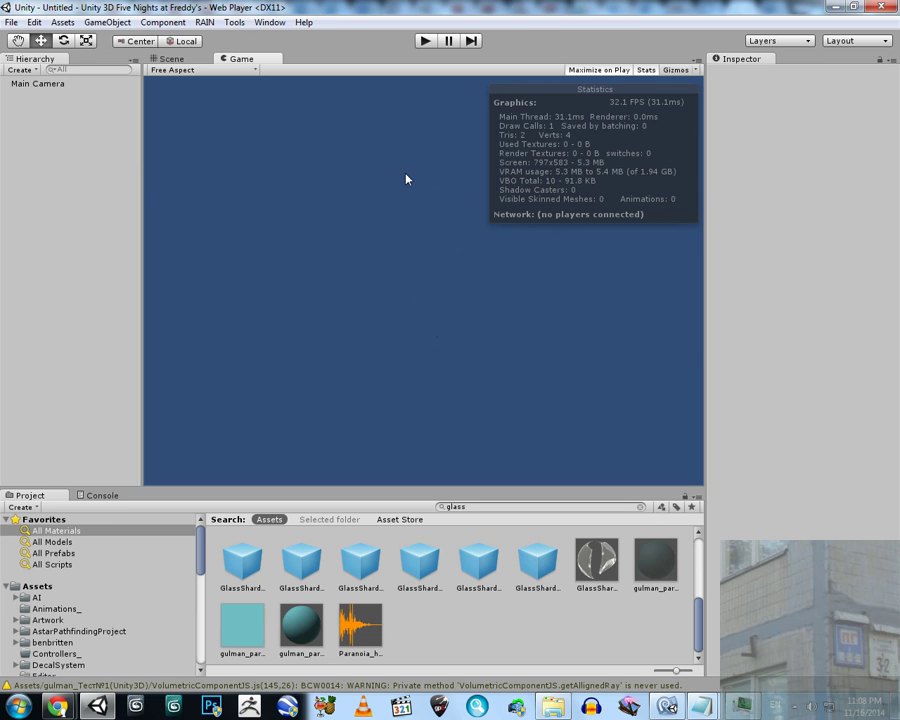
click(10, 22)
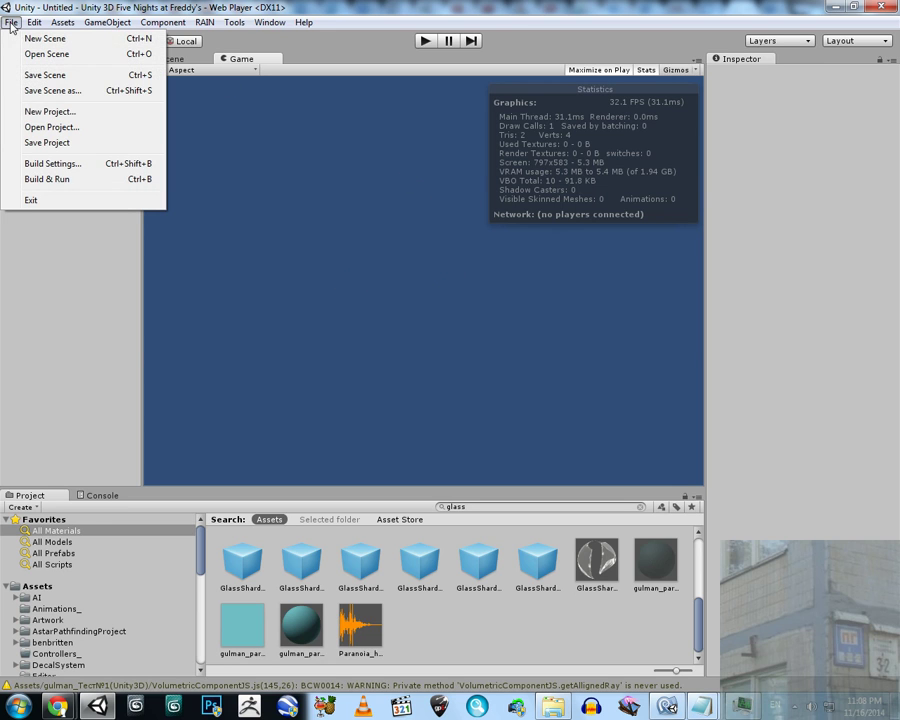
click(50, 164)
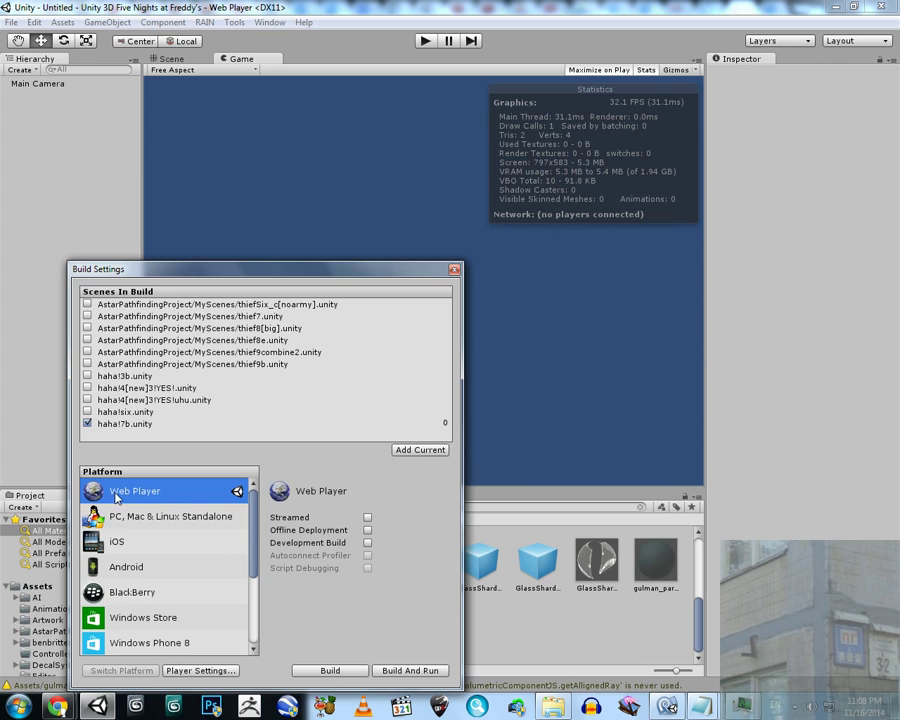
click(454, 269)
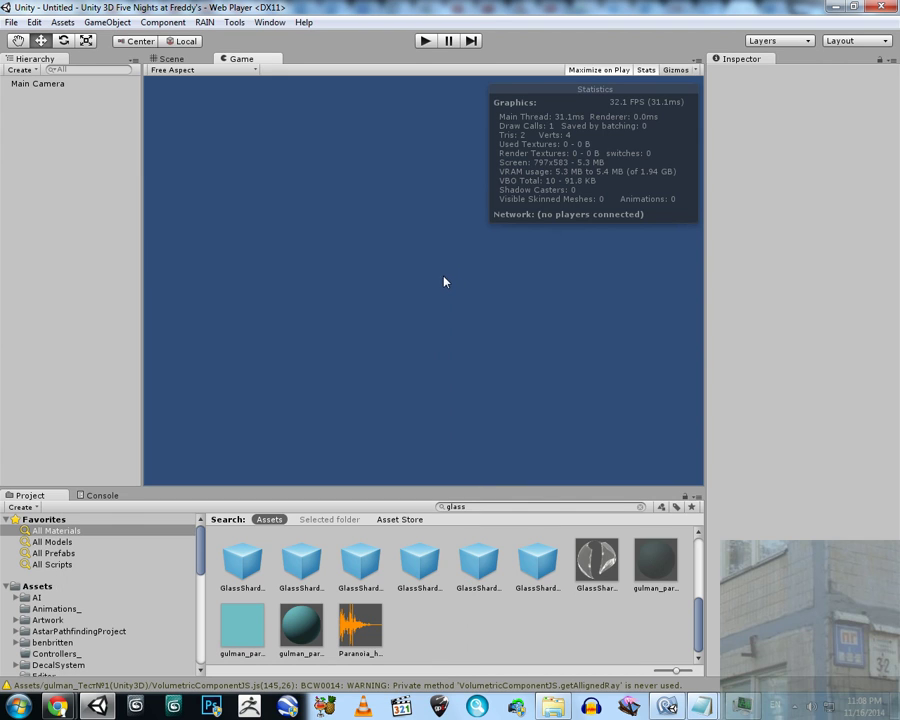
Recheck the memory use of Unity.exe in Task Manager, close Task Manager and minimize the Unity editor.
click(741, 705)
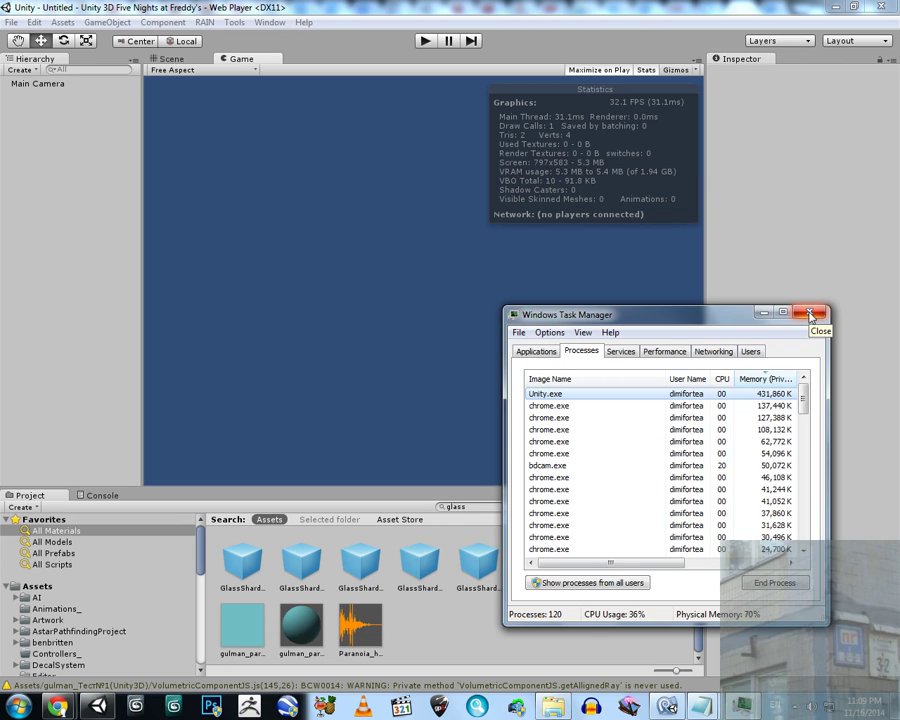
click(811, 316)
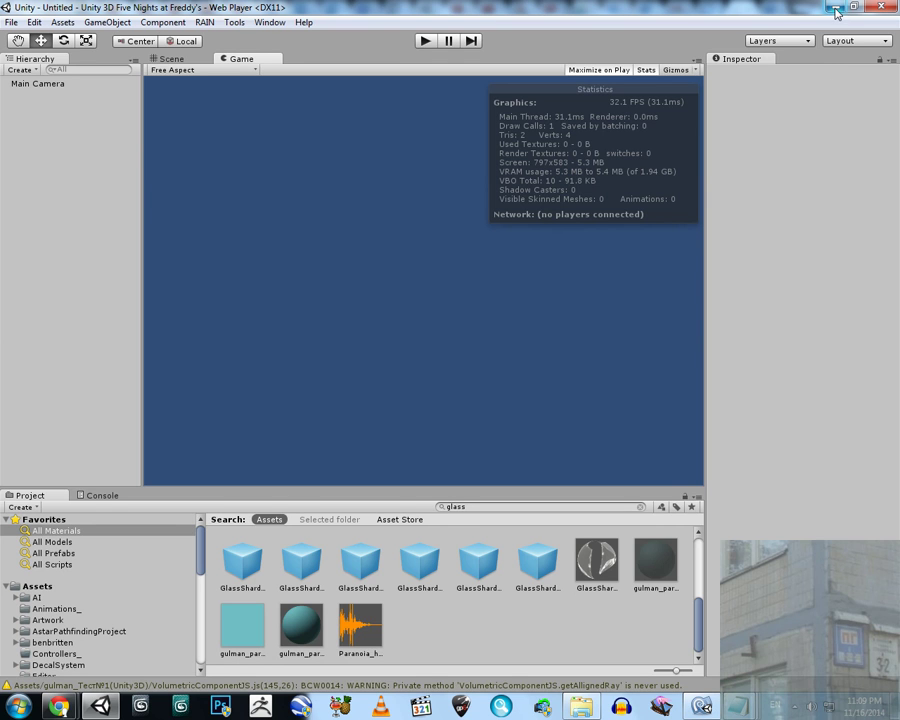
click(831, 7)
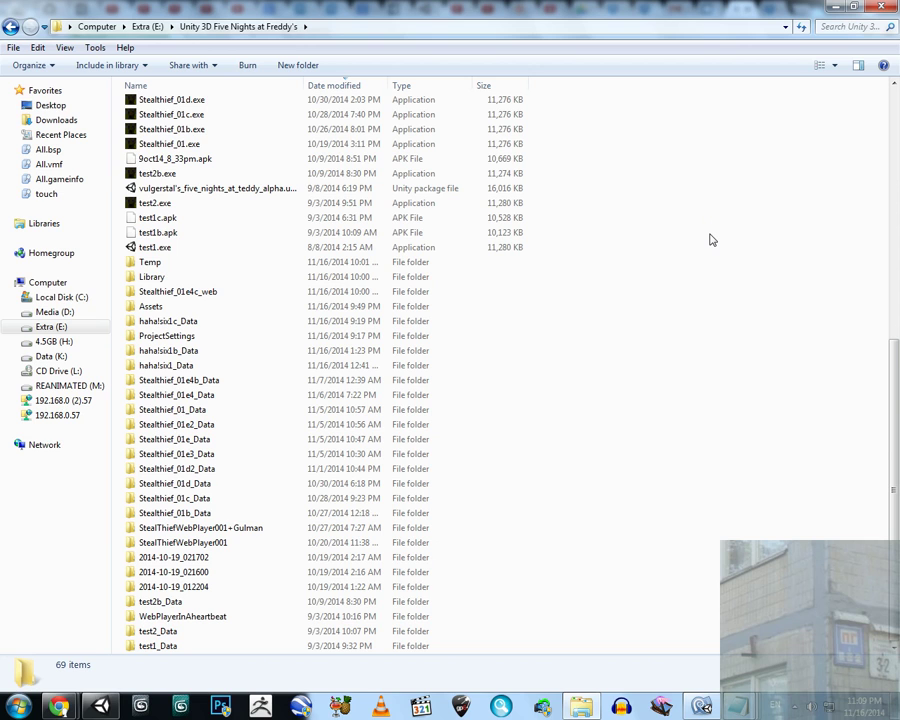
Switch to the Google Chrome window showing the Dropbox home page with the uploaded Stealthief files.
click(62, 707)
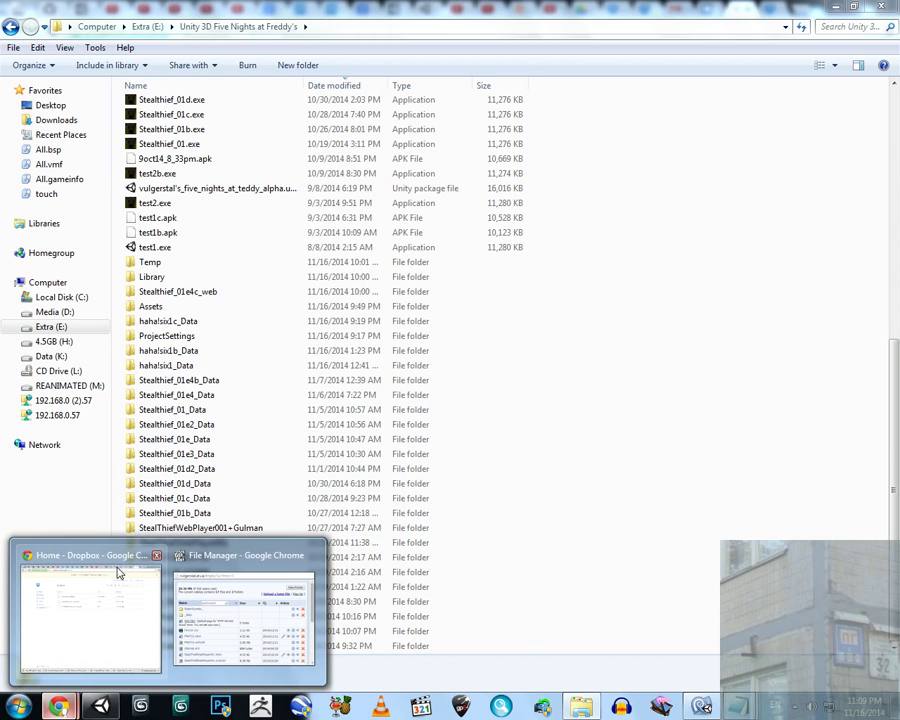
mouse_move(120, 562)
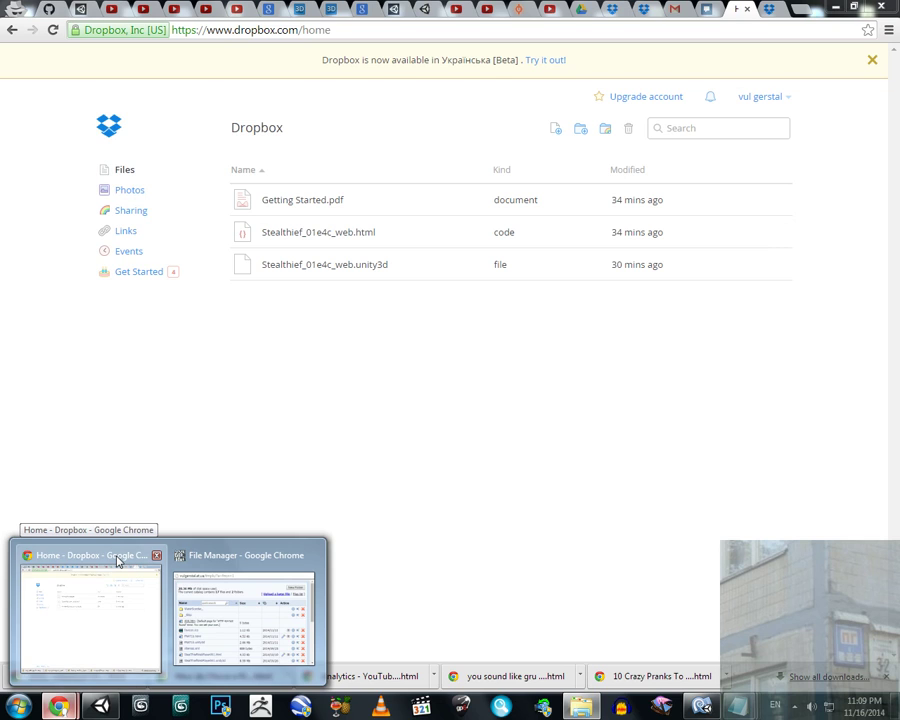
click(117, 562)
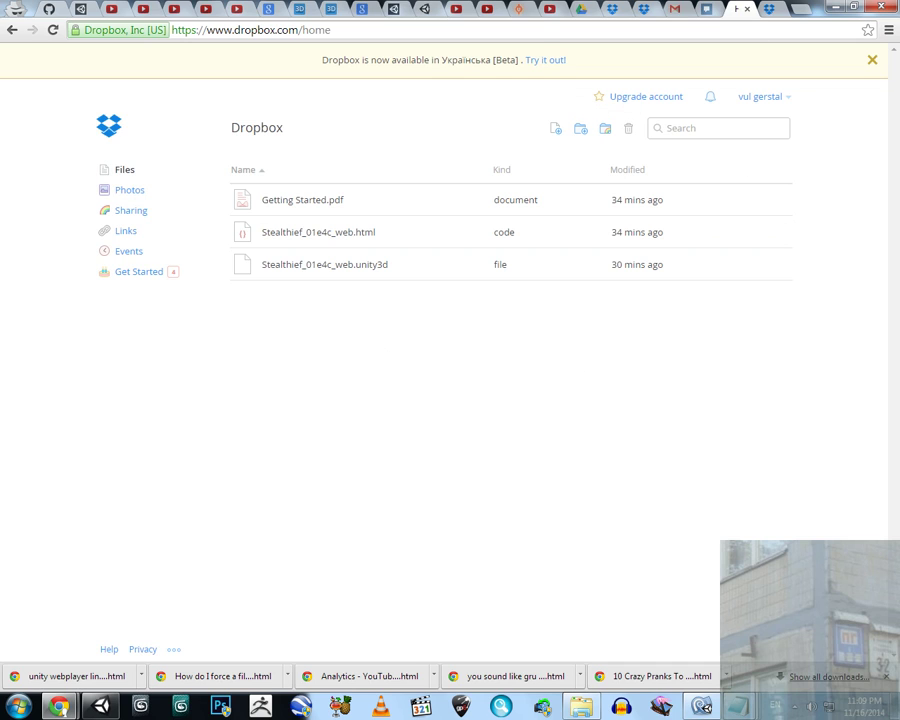
Switch to the site menu builder page of the vulgerstal.at.ua control panel and dismiss its login dialog.
click(524, 12)
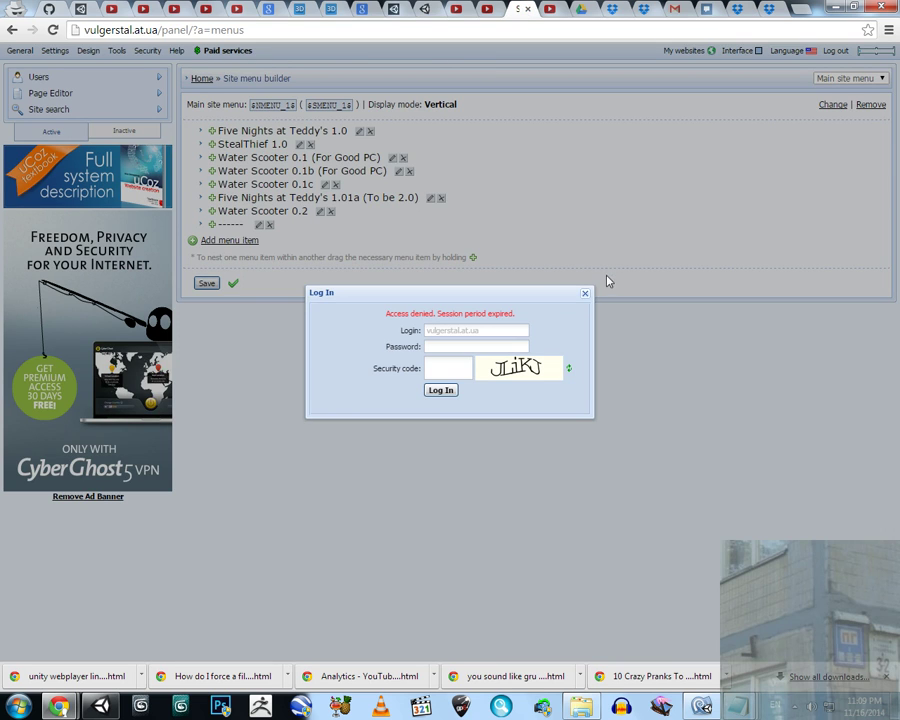
click(587, 294)
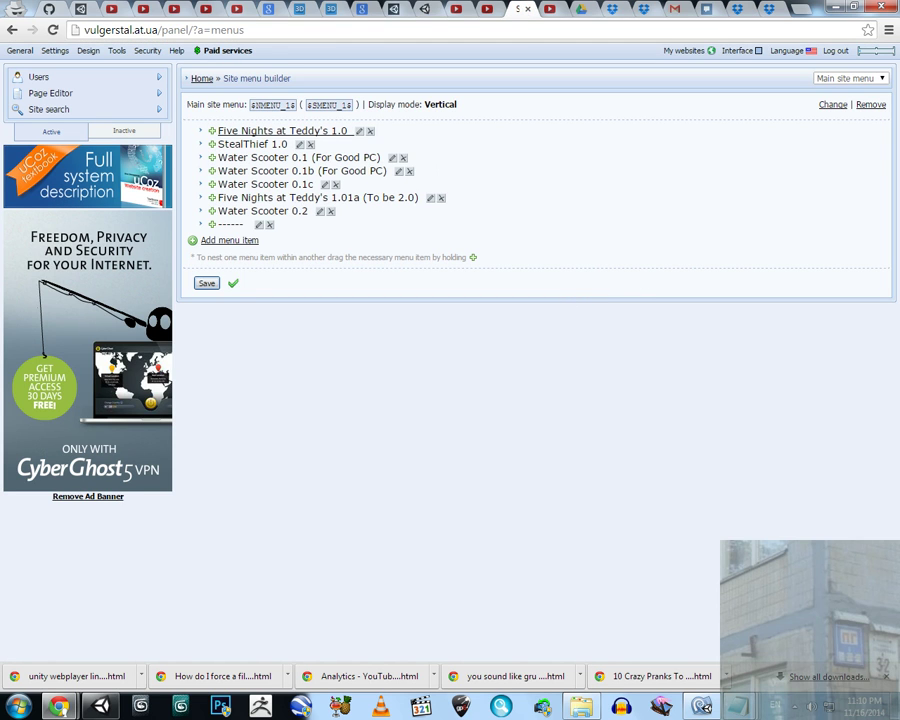
click(157, 33)
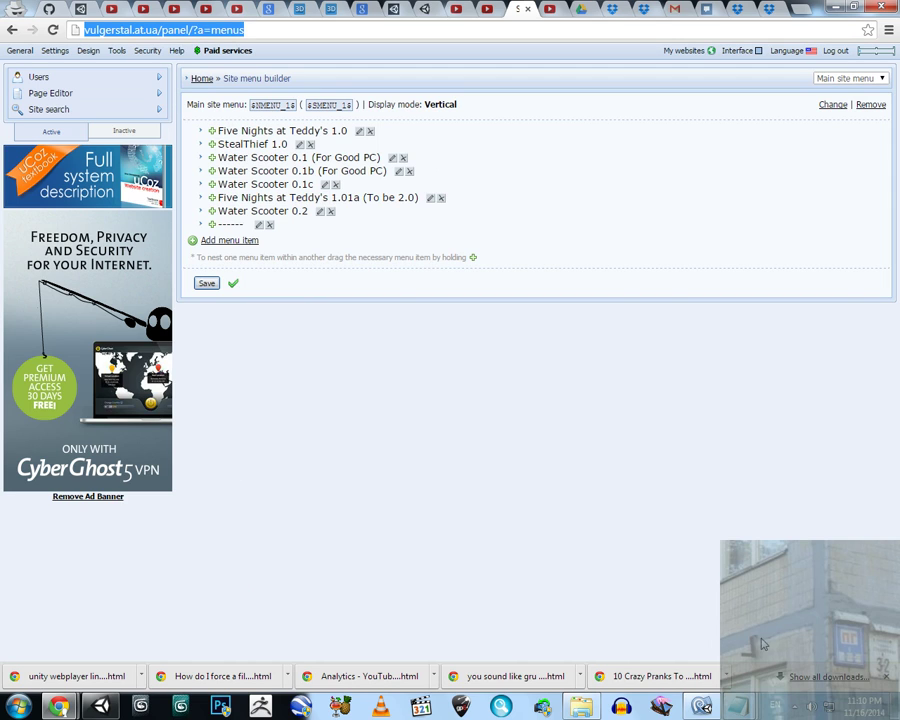
click(331, 540)
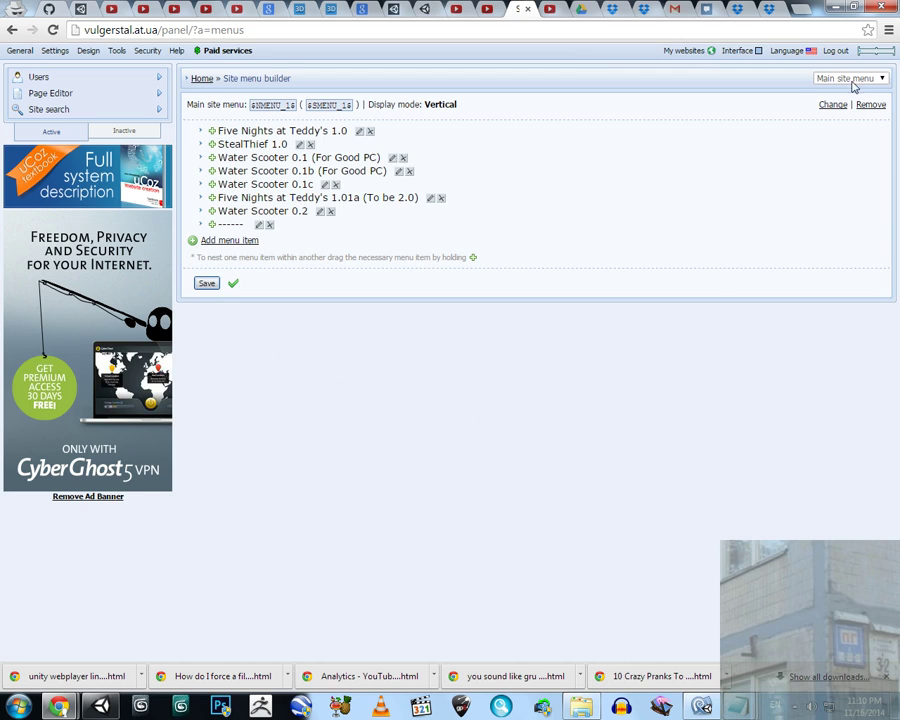
click(19, 58)
mouse_move(58, 708)
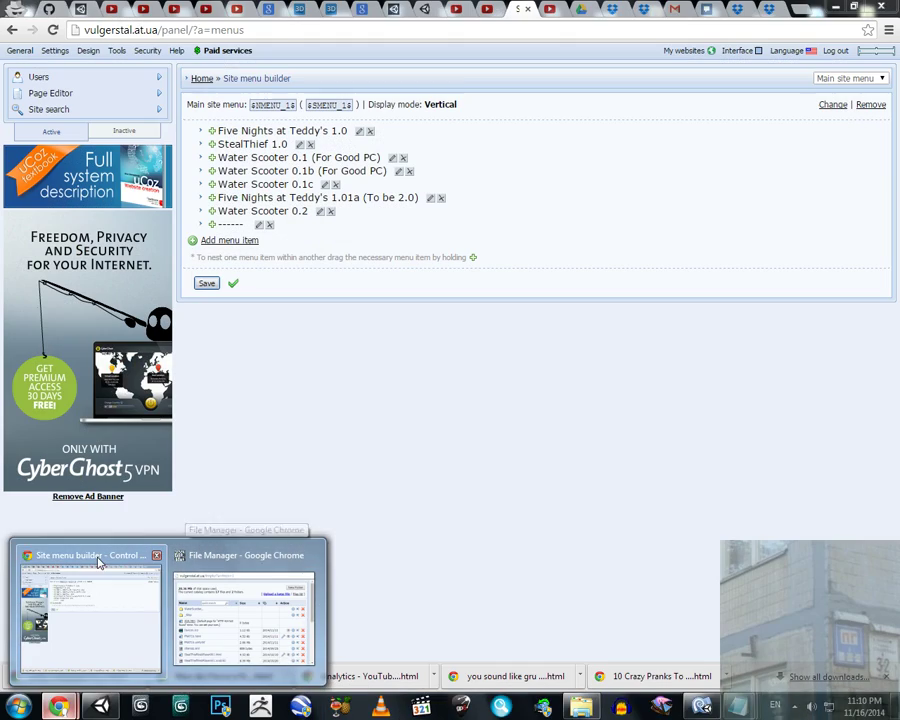
click(99, 563)
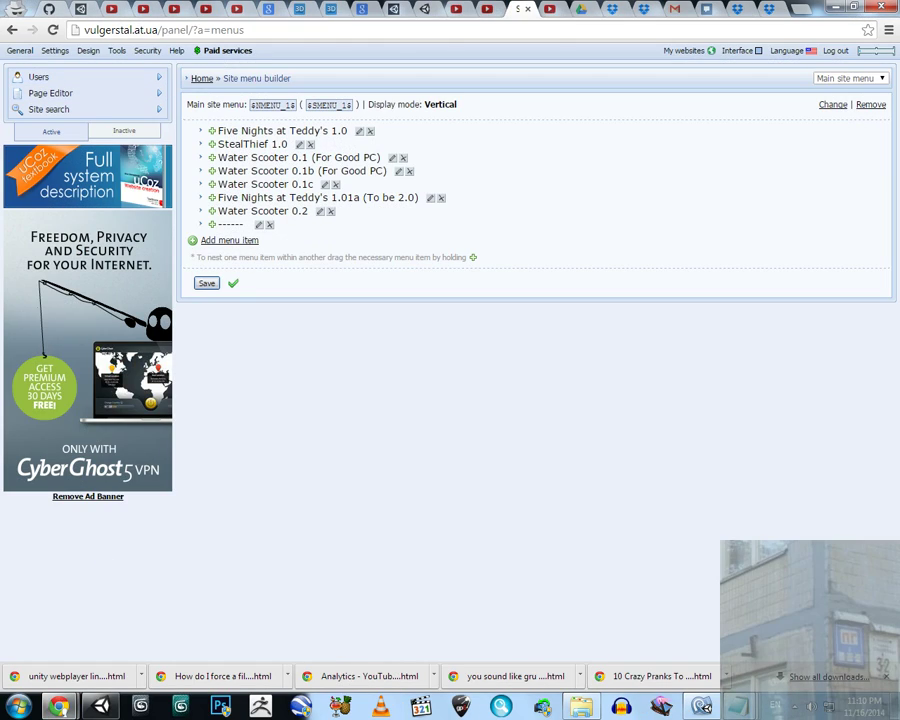
Load the website's home page at vulgerstal.at.ua by removing the control panel path from the address.
click(158, 30)
key(shift+End)
key(Delete)
key(Return)
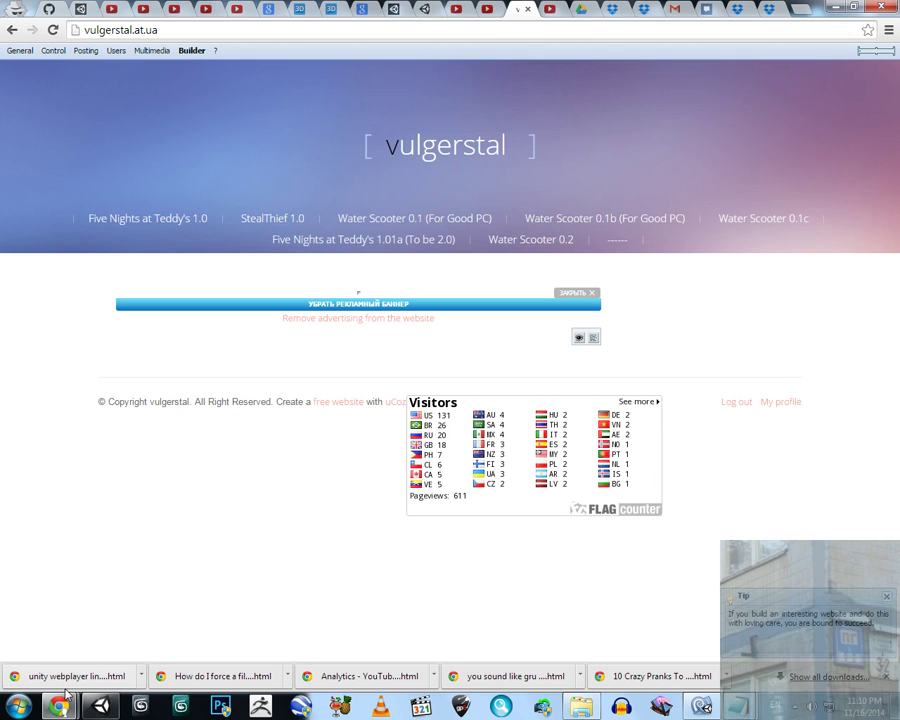
Open Stealthief_01e4c_web.html for editing from the website's File Manager and move the editing window over the file list.
mouse_move(60, 706)
click(195, 607)
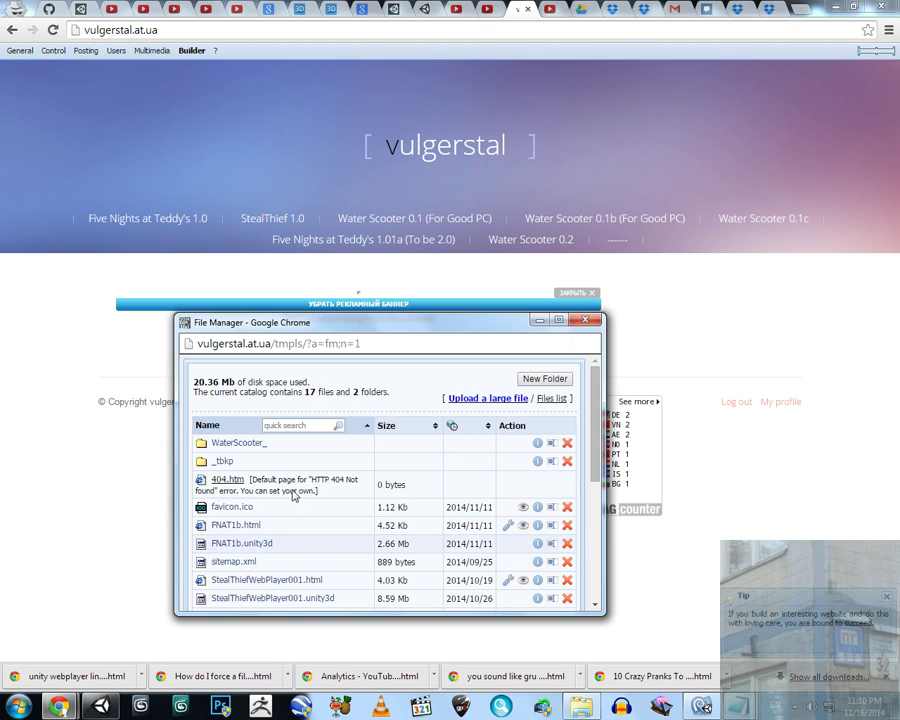
scroll(600, 413, down, 3)
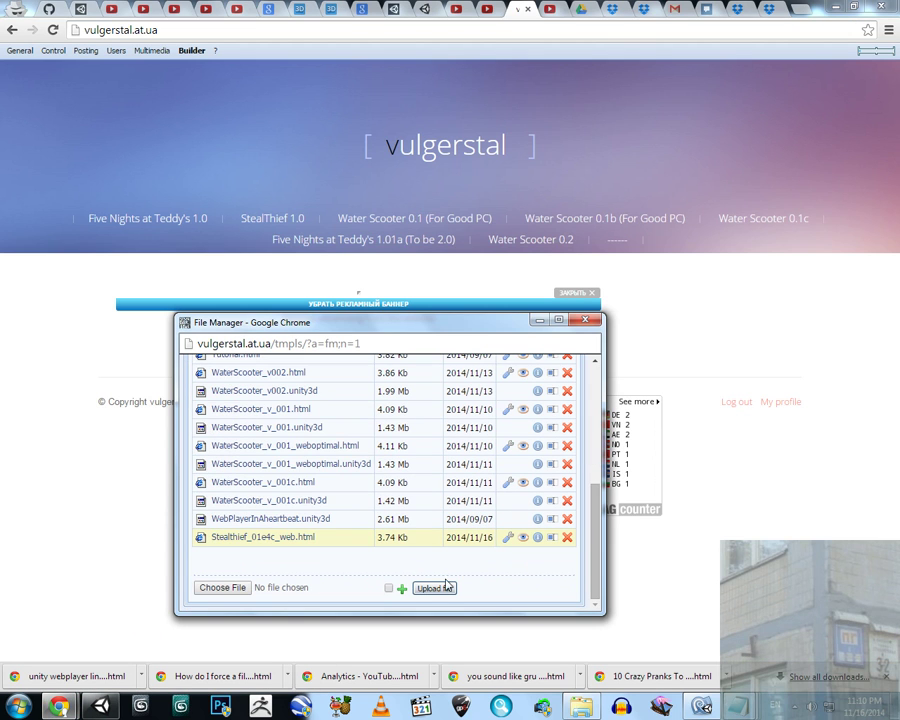
click(288, 538)
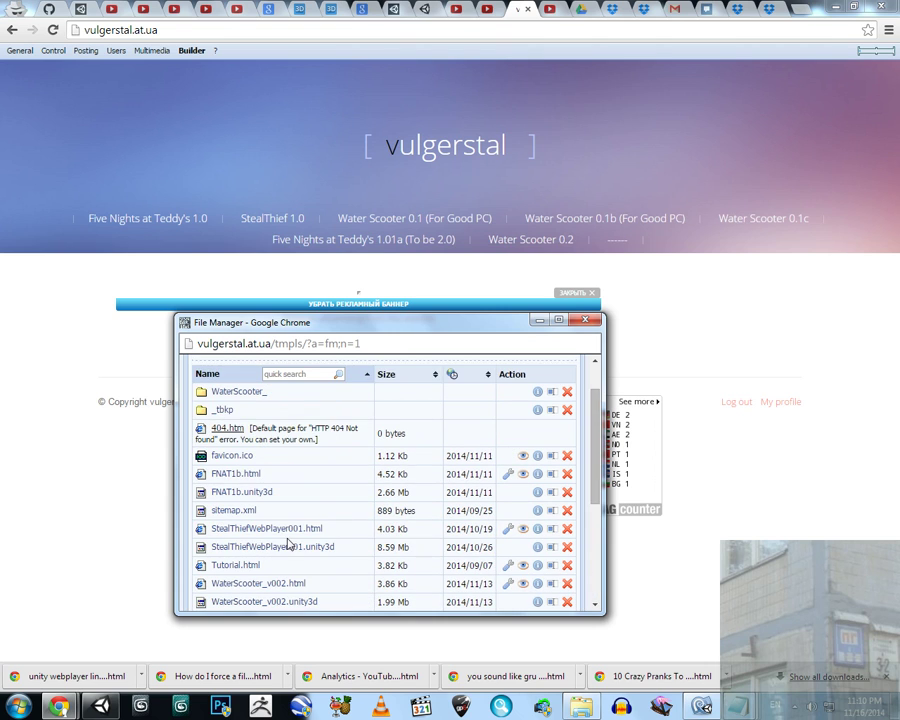
scroll(322, 538, down, 5)
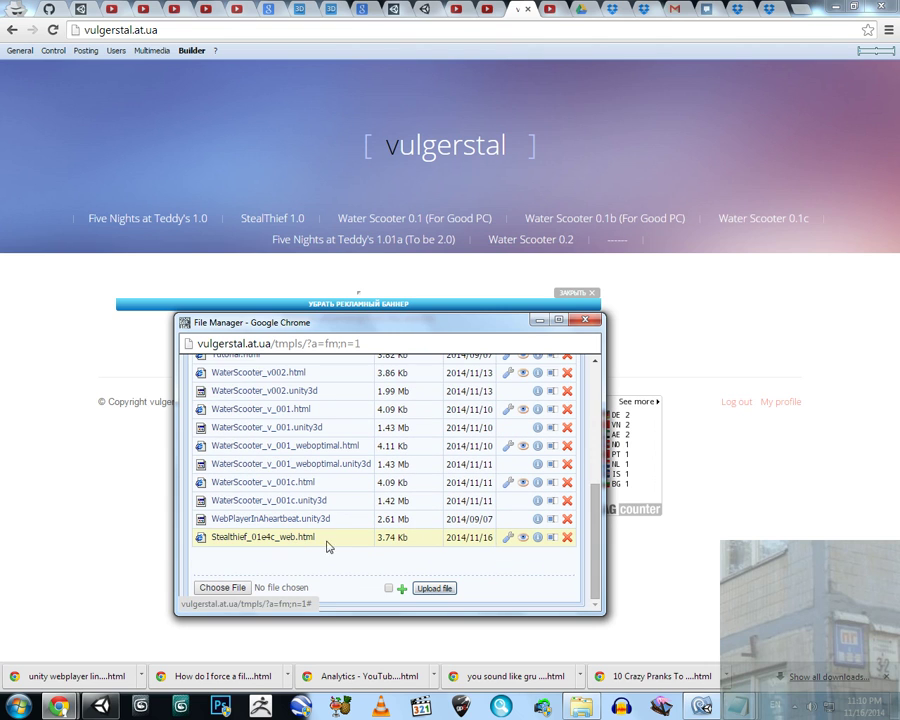
click(508, 539)
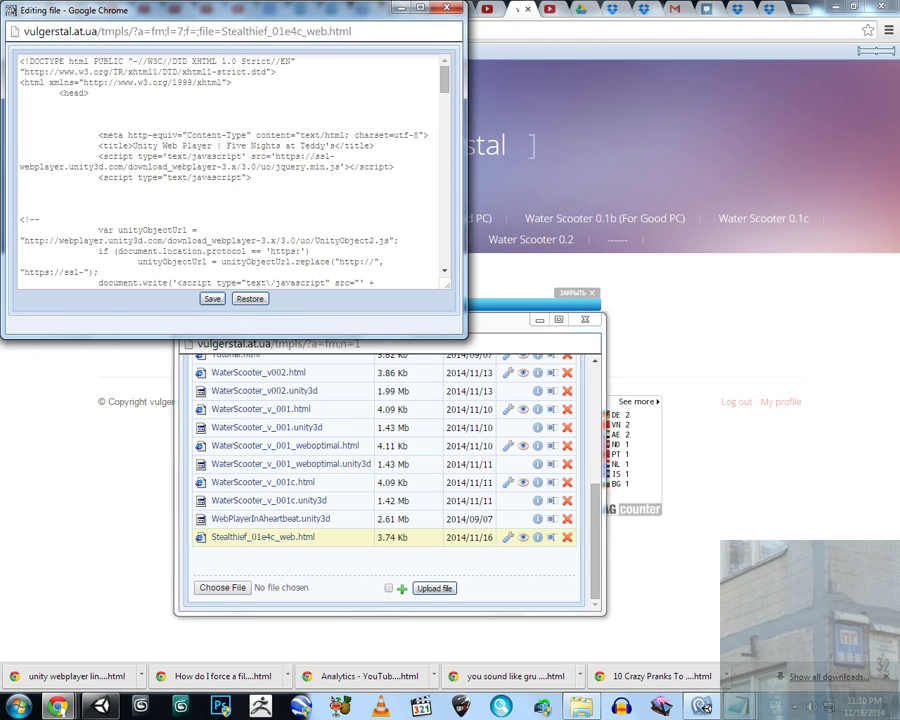
drag(371, 18, 493, 201)
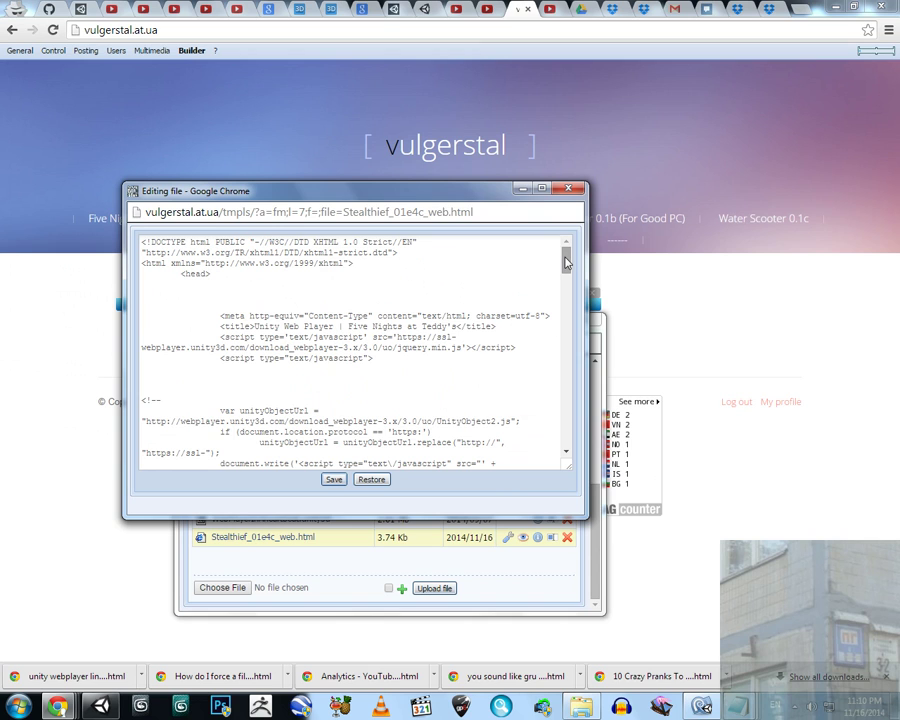
Find the Dropbox link in the u.initPlugin call of the HTML code and highlight its address and raw=1 ending.
mouse_move(566, 262)
mouse_down()
mouse_move(566, 287)
mouse_move(568, 251)
mouse_up()
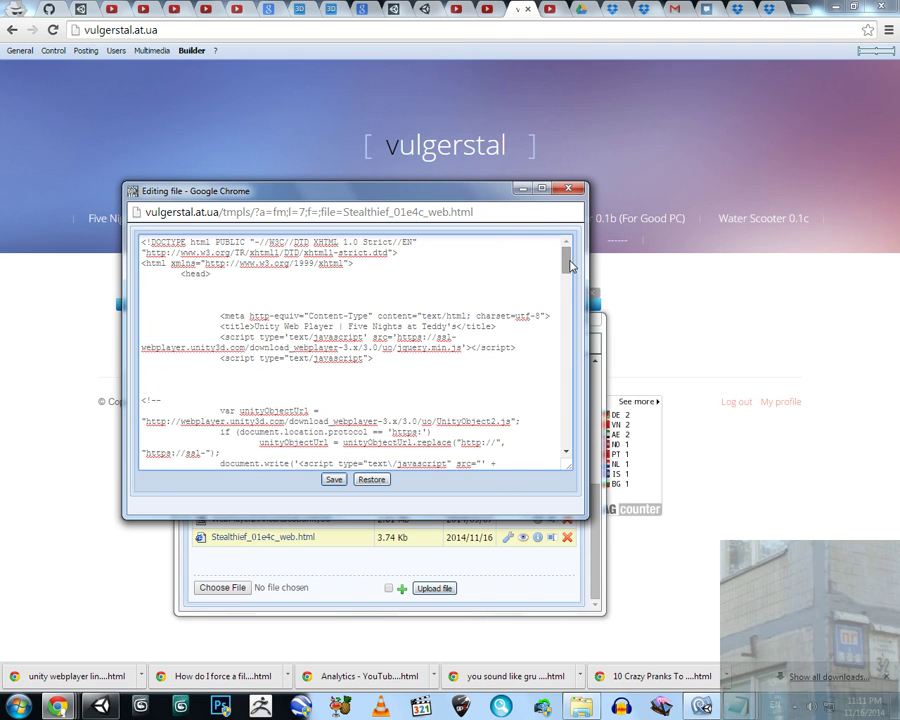
drag(566, 262, 568, 344)
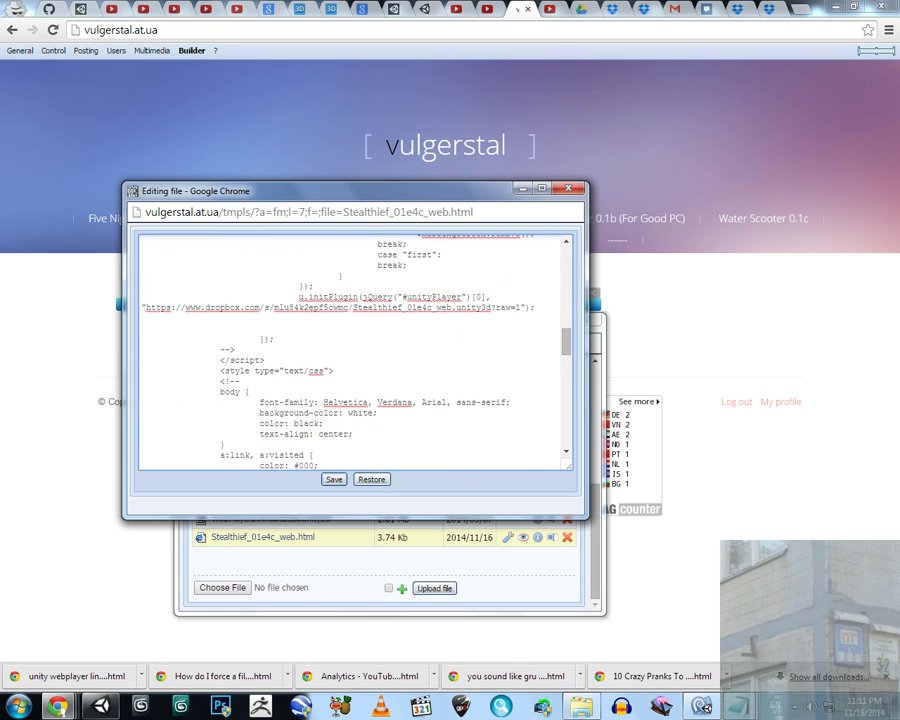
drag(145, 307, 494, 308)
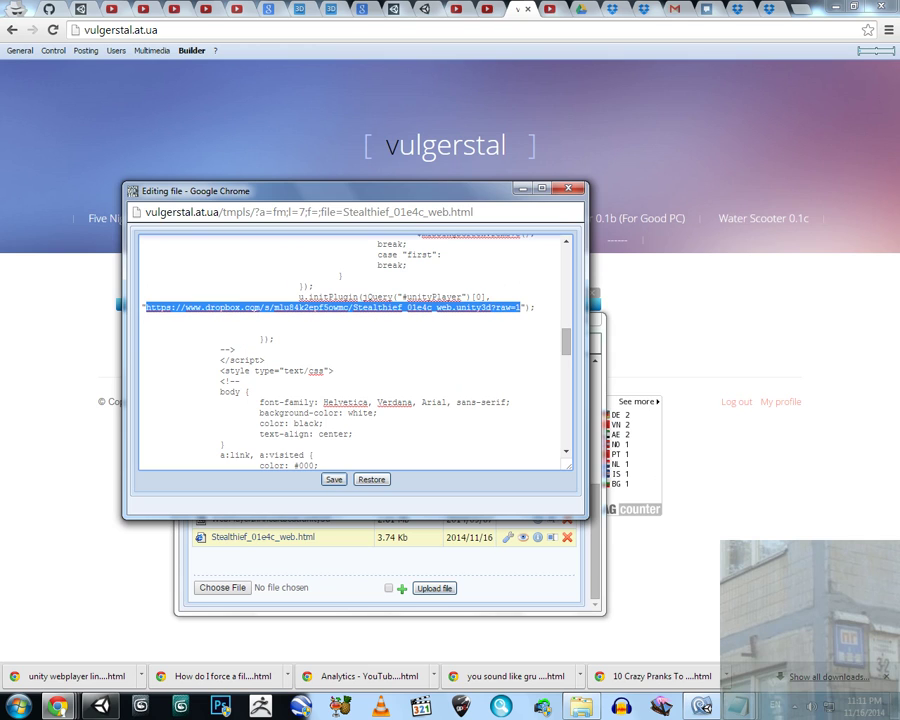
click(142, 318)
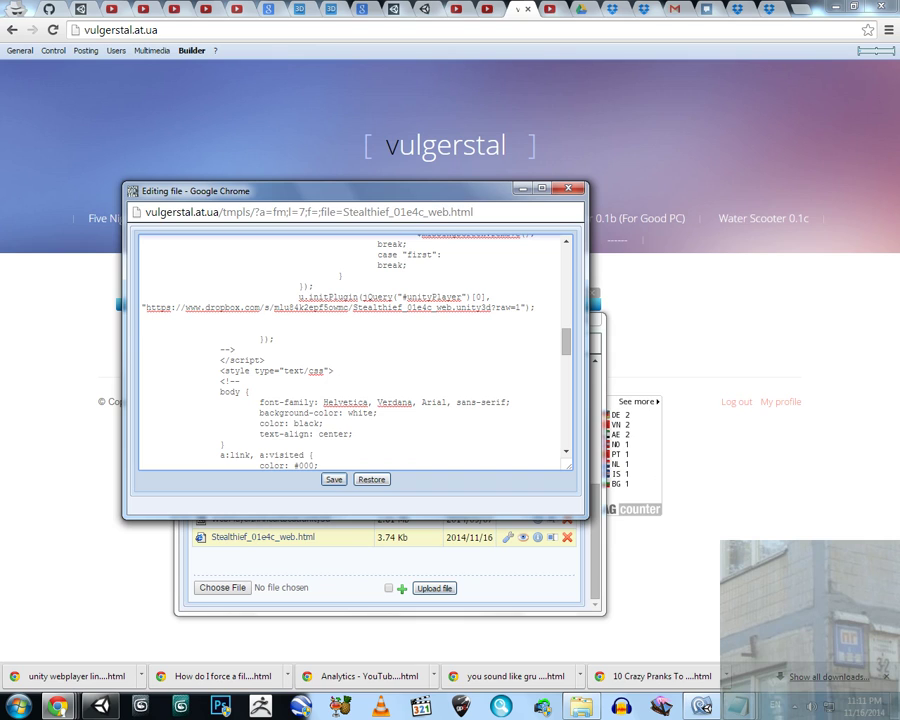
drag(145, 307, 482, 308)
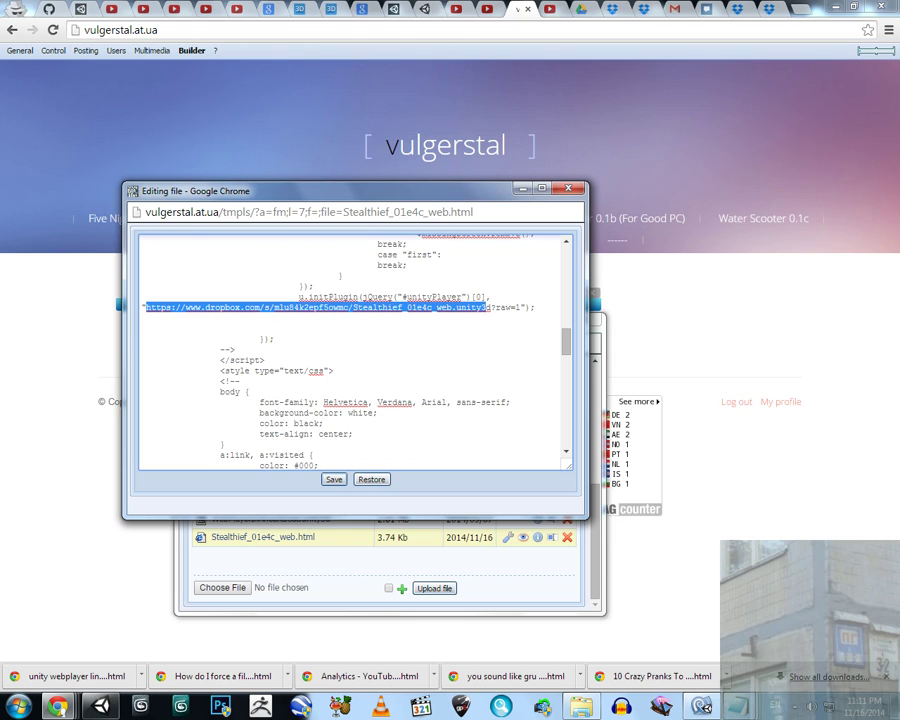
click(489, 307)
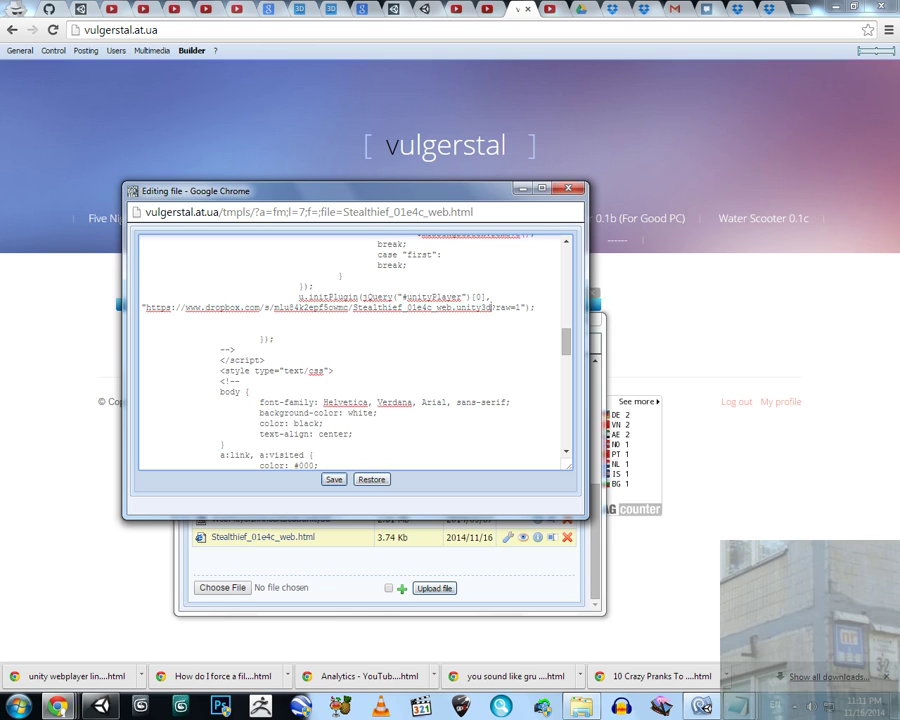
drag(490, 307, 516, 308)
drag(146, 307, 521, 307)
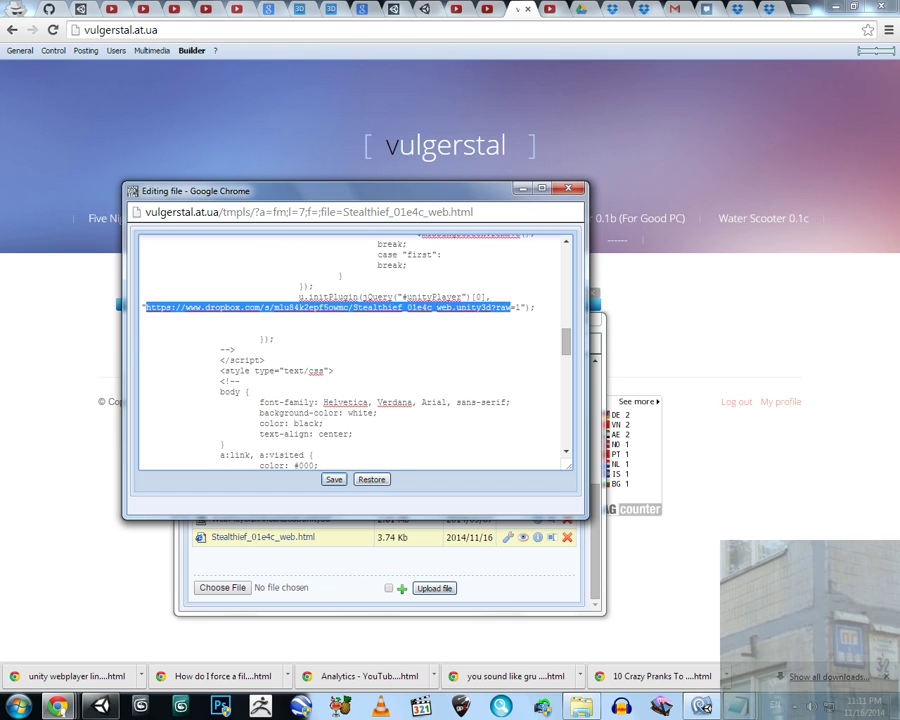
Show the Dropbox share link of Stealthief_01e4c_web.unity3d and highlight its dl=0 ending and the whole address.
click(621, 12)
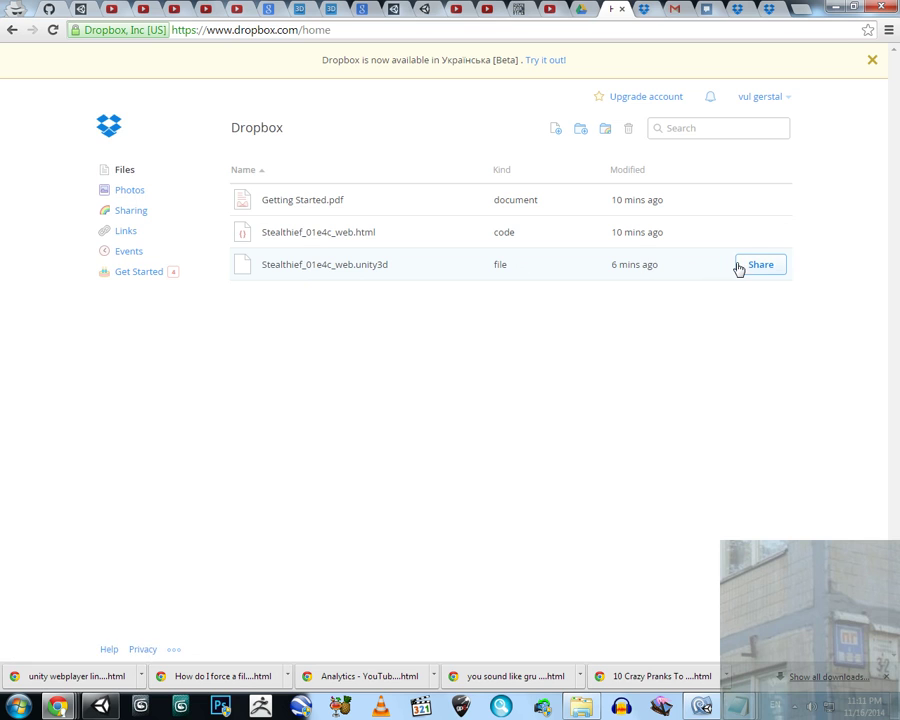
click(759, 264)
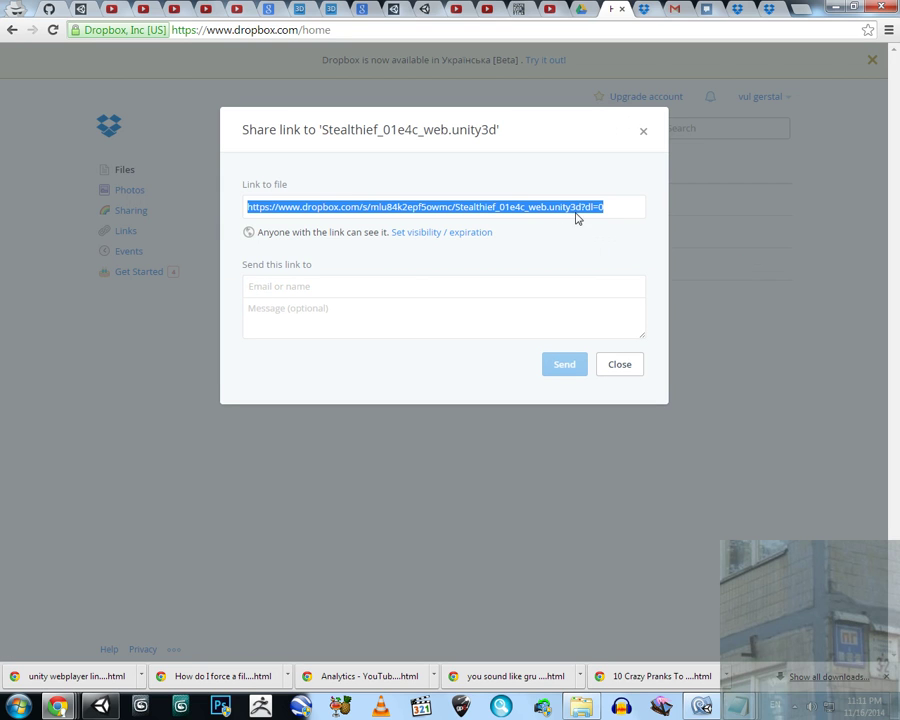
click(595, 209)
triple_click(610, 212)
click(609, 212)
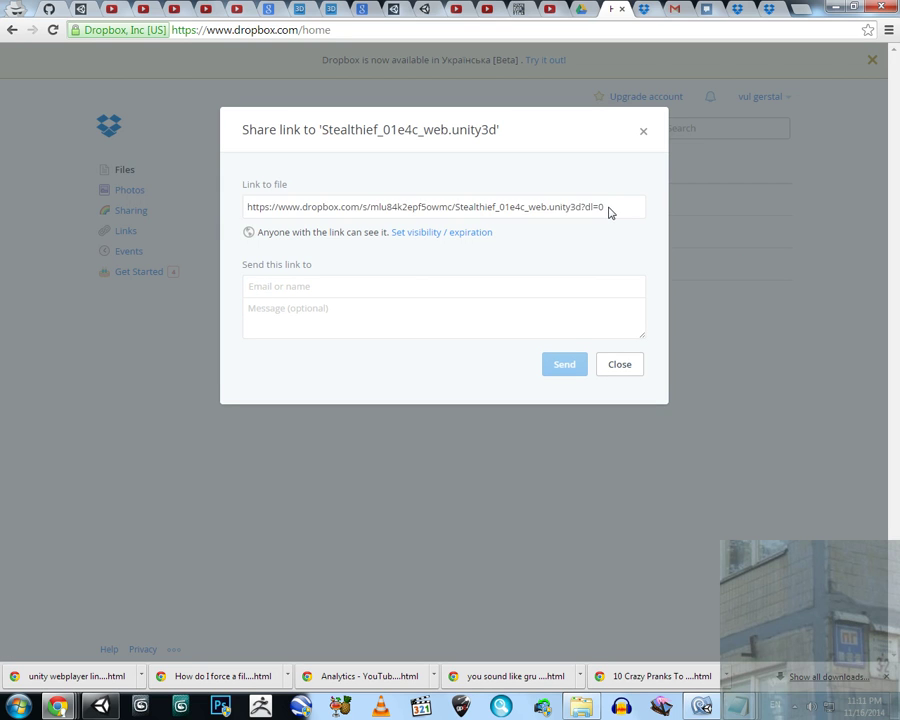
drag(608, 212, 591, 208)
triple_click(601, 212)
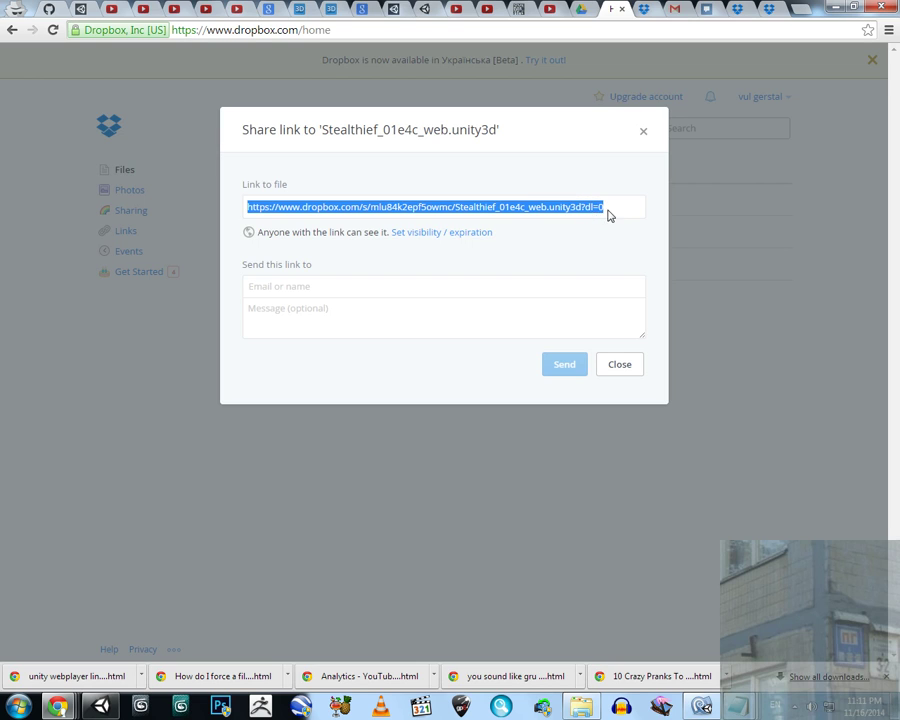
click(586, 210)
key(shift+End)
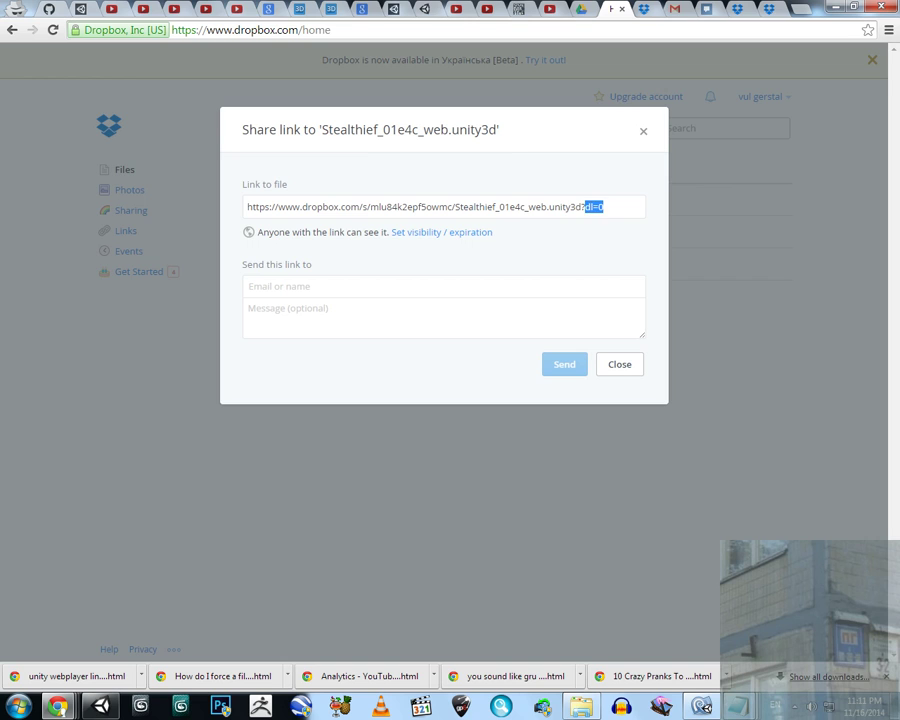
triple_click(609, 212)
click(605, 212)
click(589, 212)
key(shift+End)
triple_click(617, 211)
Revisit the highlighted Dropbox link in the HTML editing window and close the Google Drive tab.
key(ctrl+shift+Tab)
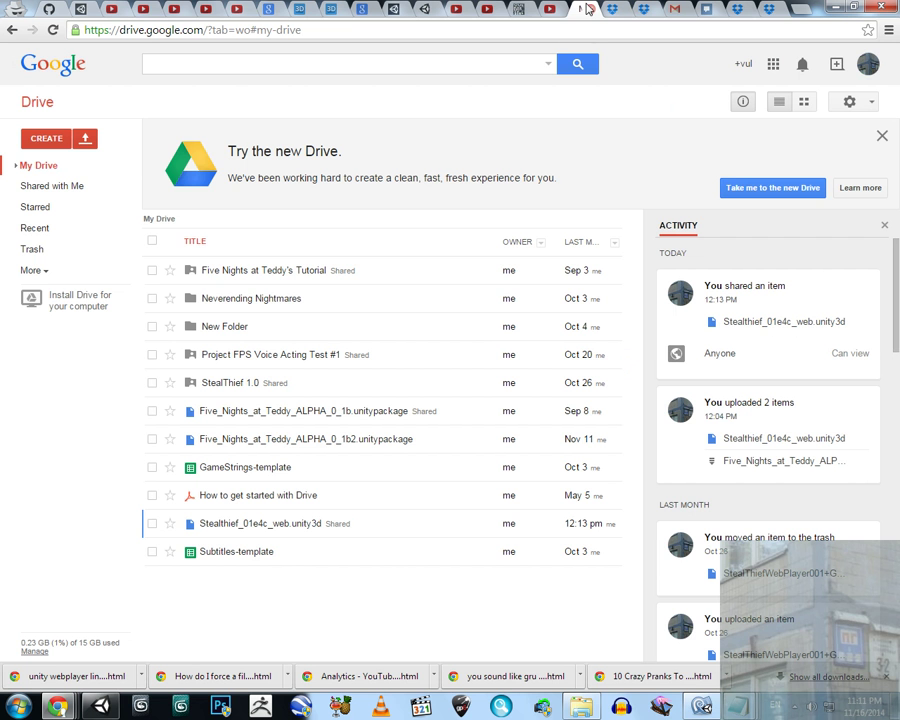
mouse_move(57, 706)
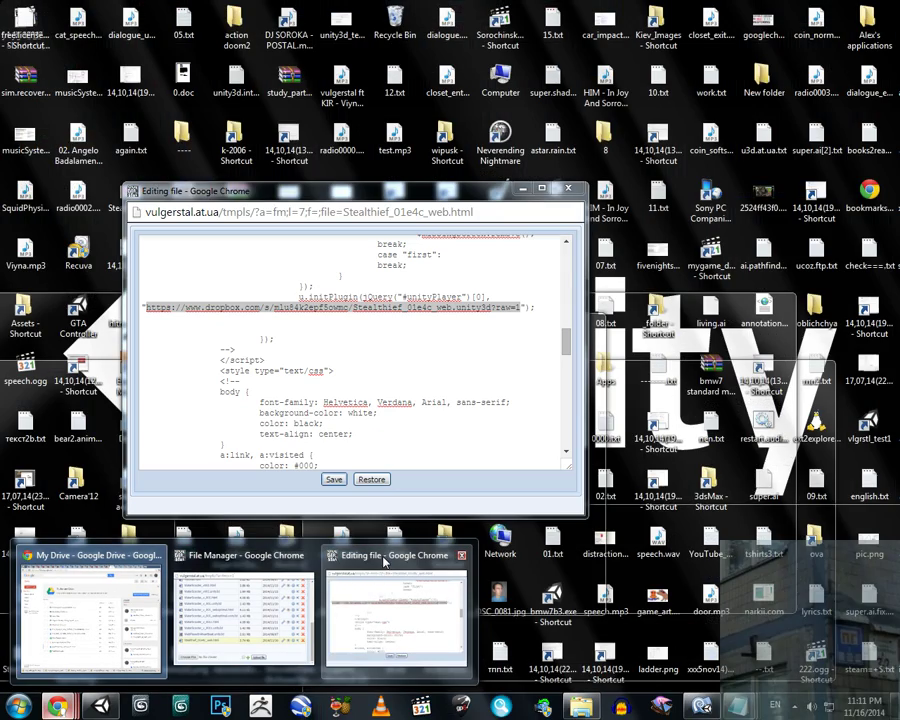
click(385, 565)
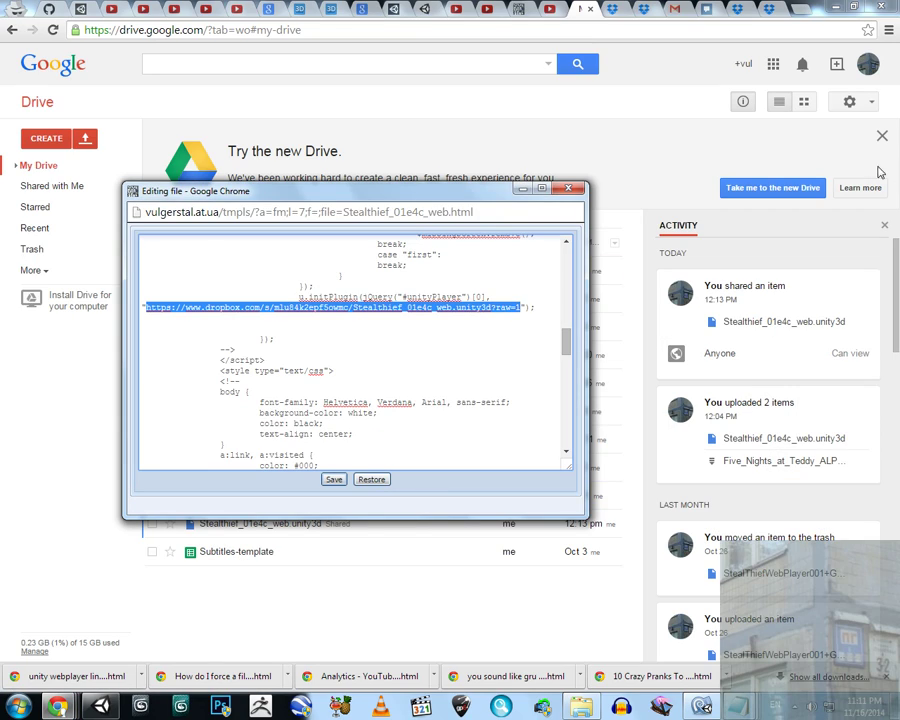
click(452, 58)
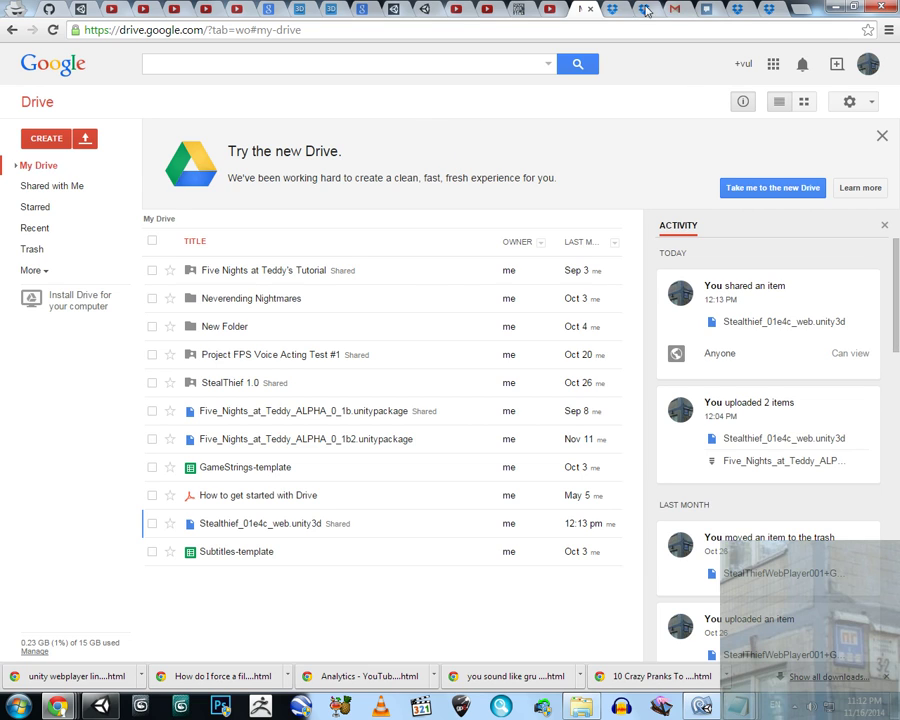
click(592, 12)
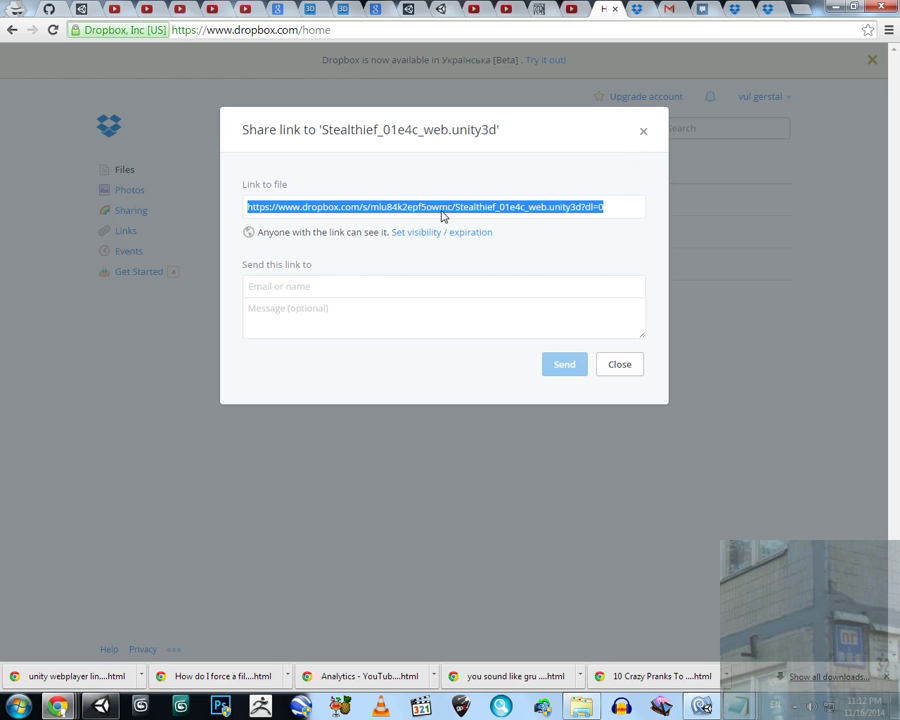
Highlight the dl part and the full address of the Dropbox share link again, and close the sharing dialog.
click(595, 209)
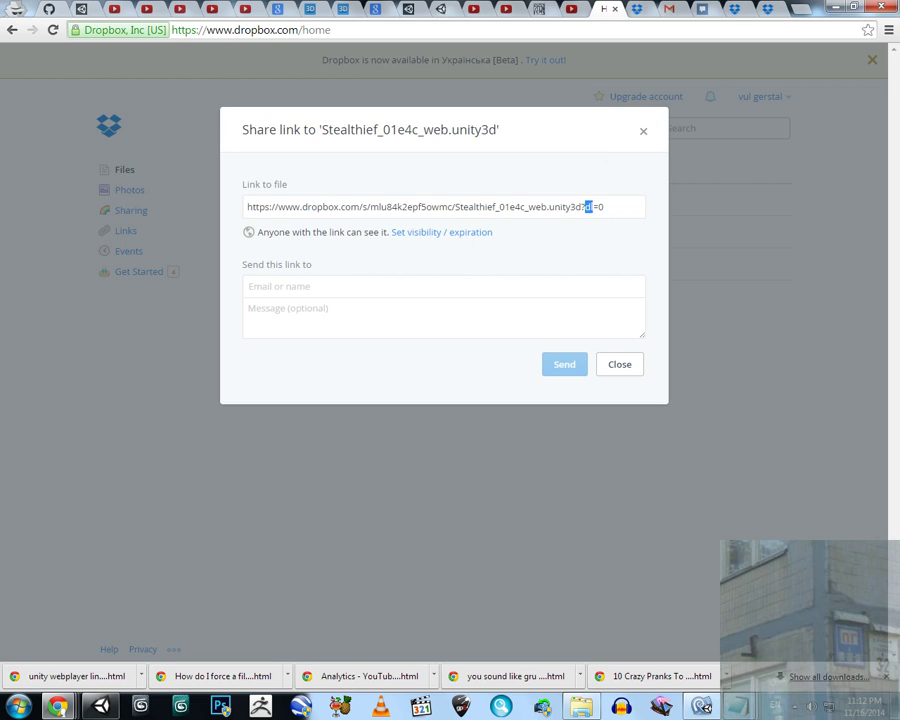
triple_click(589, 208)
click(604, 210)
triple_click(601, 207)
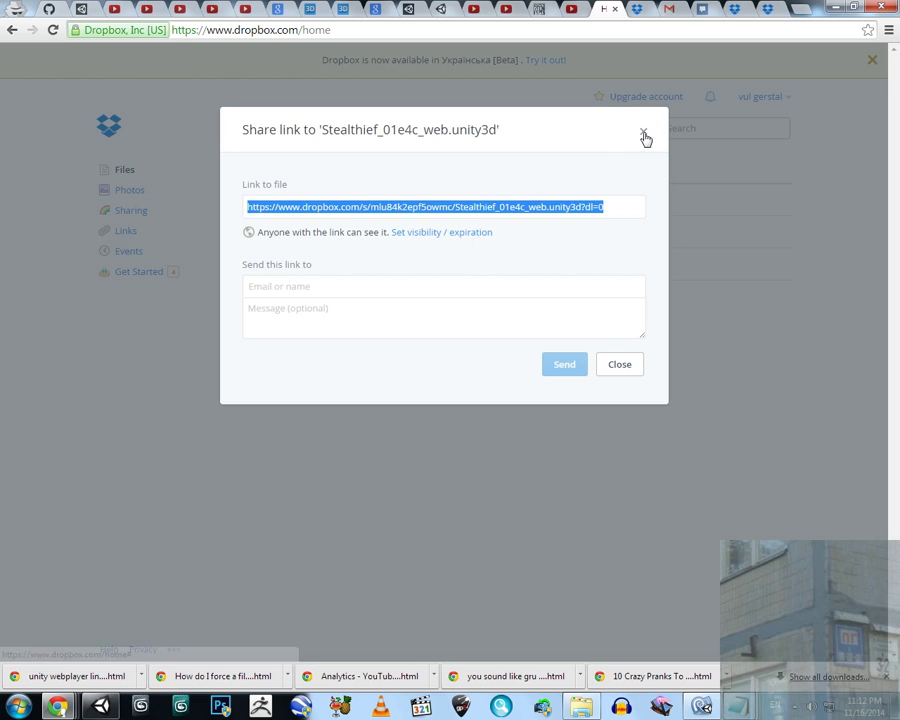
click(644, 132)
Return to the editing window of Stealthief_01e4c_web.html and review the code from the u.initPlugin link back up to the beginning.
mouse_move(57, 706)
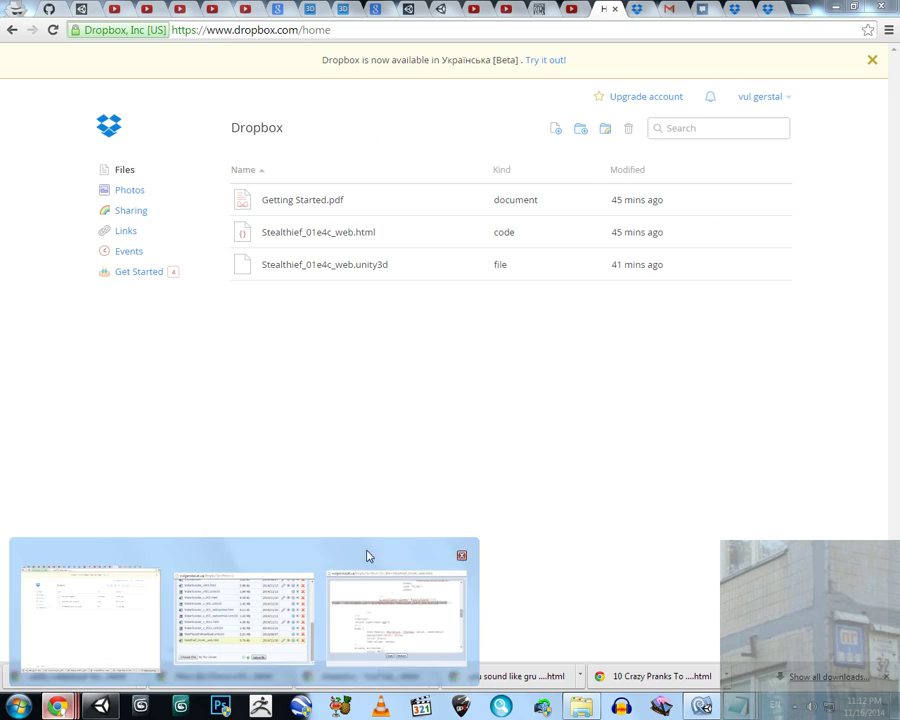
click(368, 554)
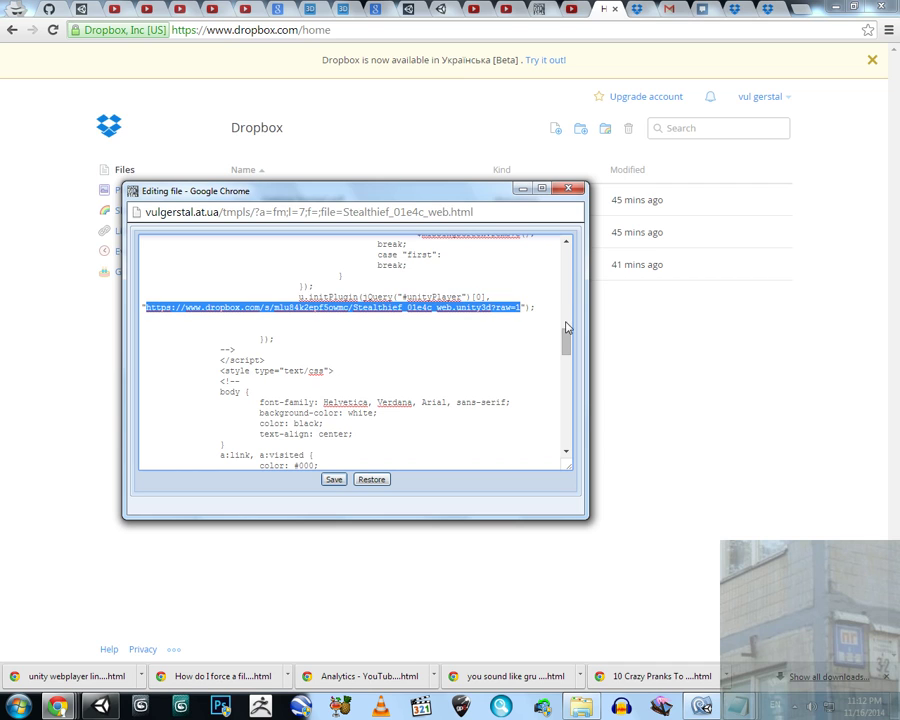
mouse_move(568, 340)
mouse_down()
mouse_move(568, 422)
mouse_move(566, 262)
mouse_move(566, 333)
mouse_up()
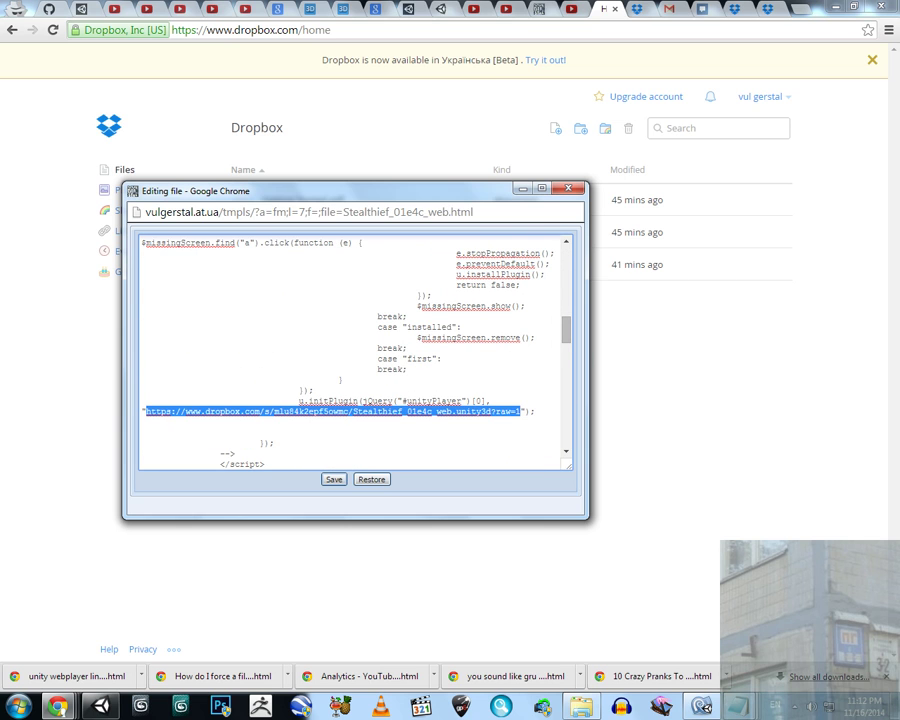
drag(566, 330, 577, 255)
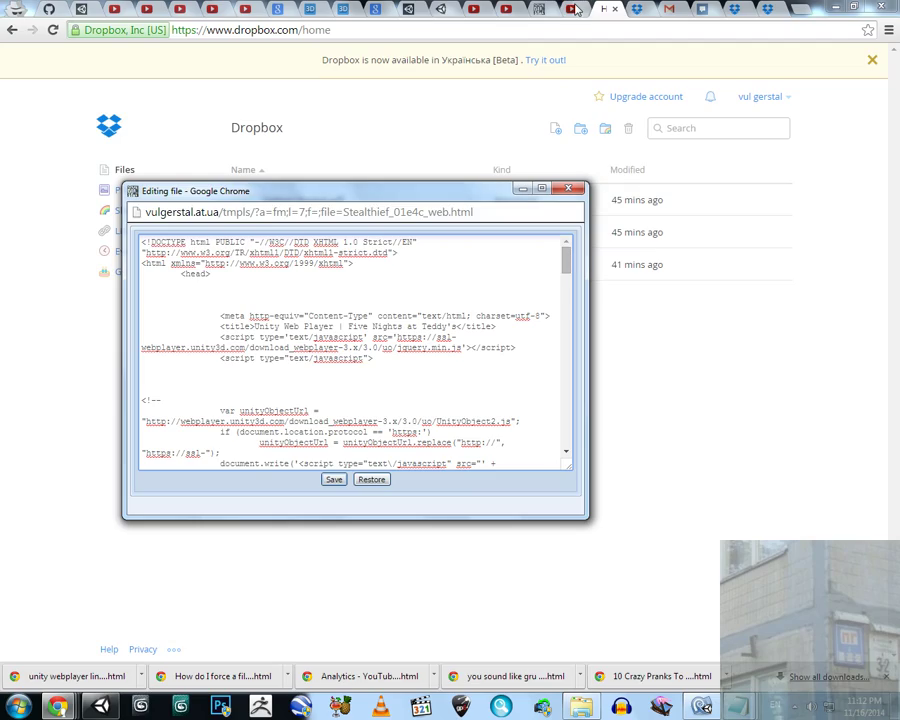
Open WaterScooter_v_001c.html for editing from the website's File Manager.
mouse_move(57, 706)
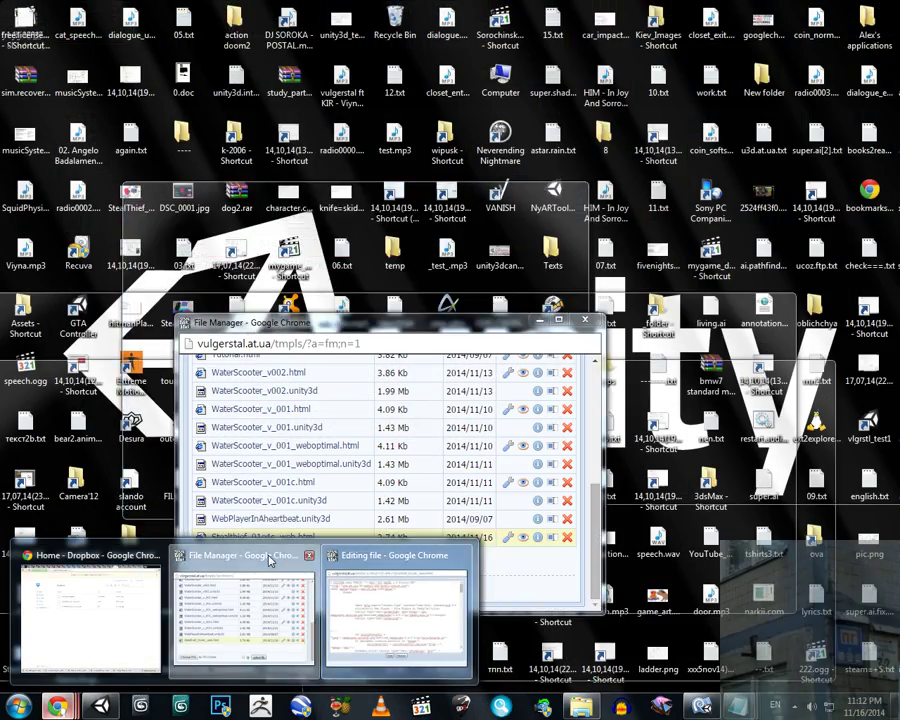
click(268, 556)
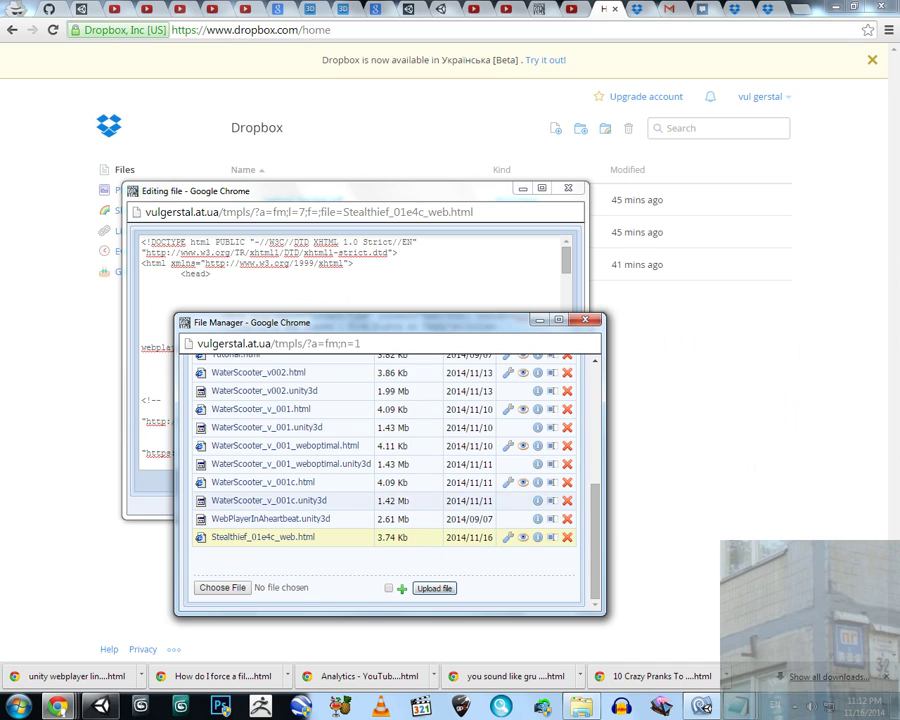
click(508, 484)
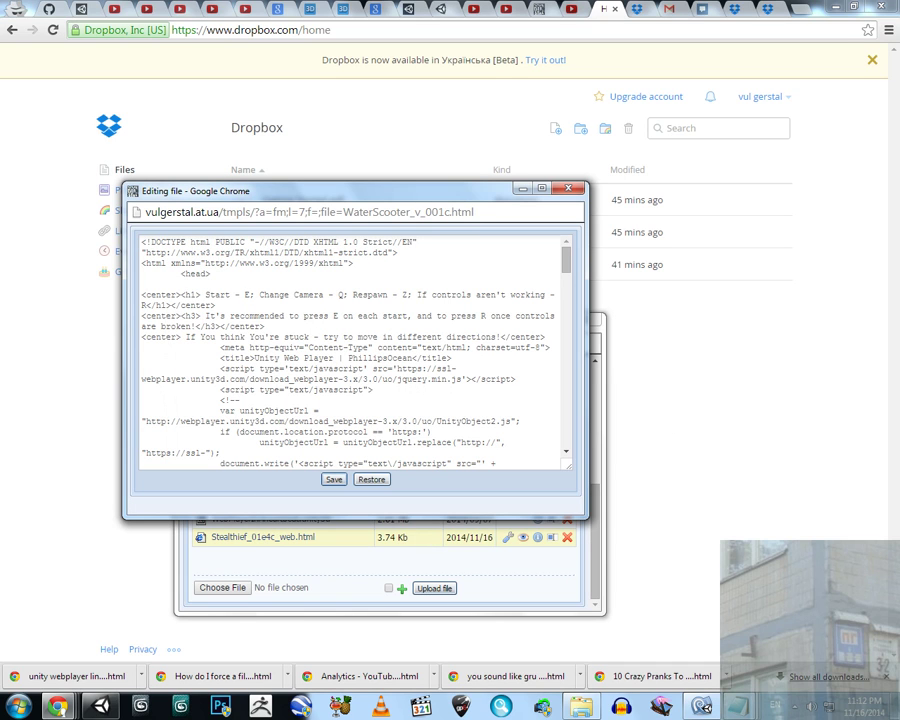
Copy the Flag Counter code just before the closing body tag and close the editing window.
click(567, 440)
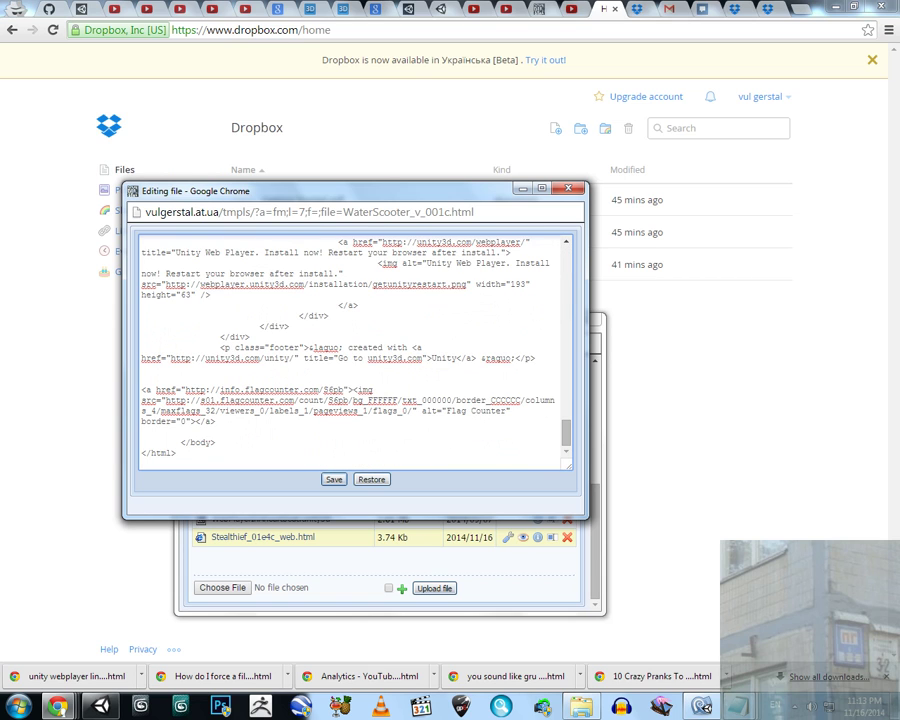
drag(215, 421, 141, 389)
key(ctrl+c)
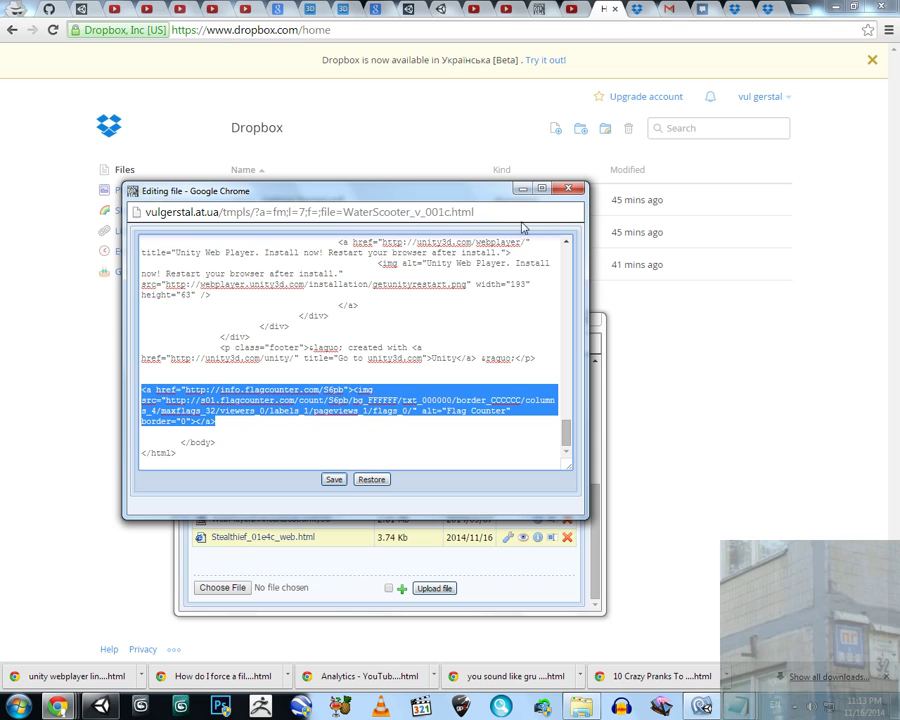
click(568, 191)
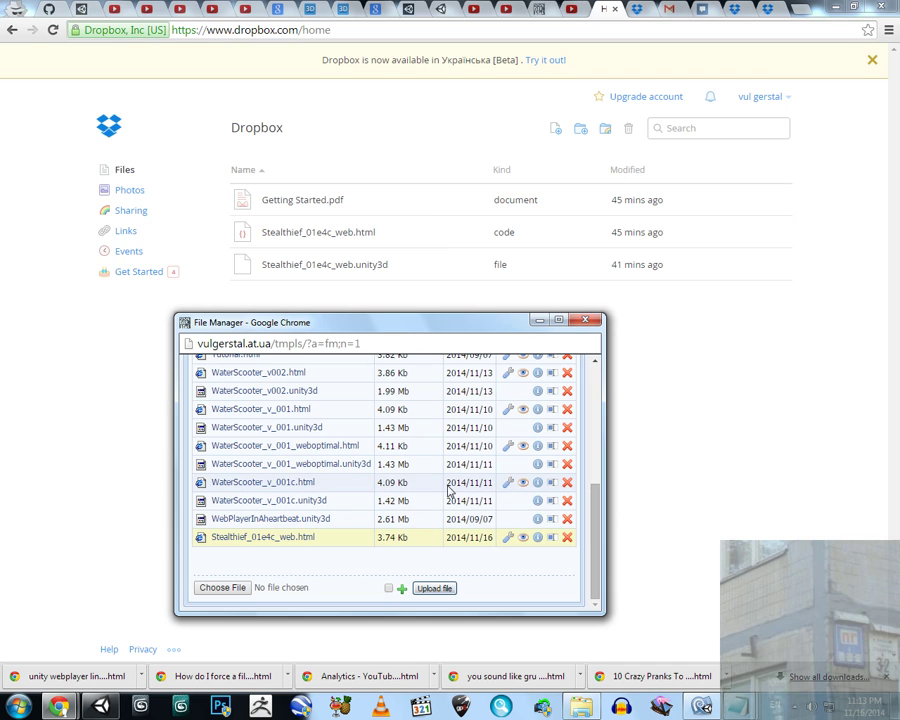
Open Stealthief_01e4c_web.html for editing from the website's File Manager.
click(508, 537)
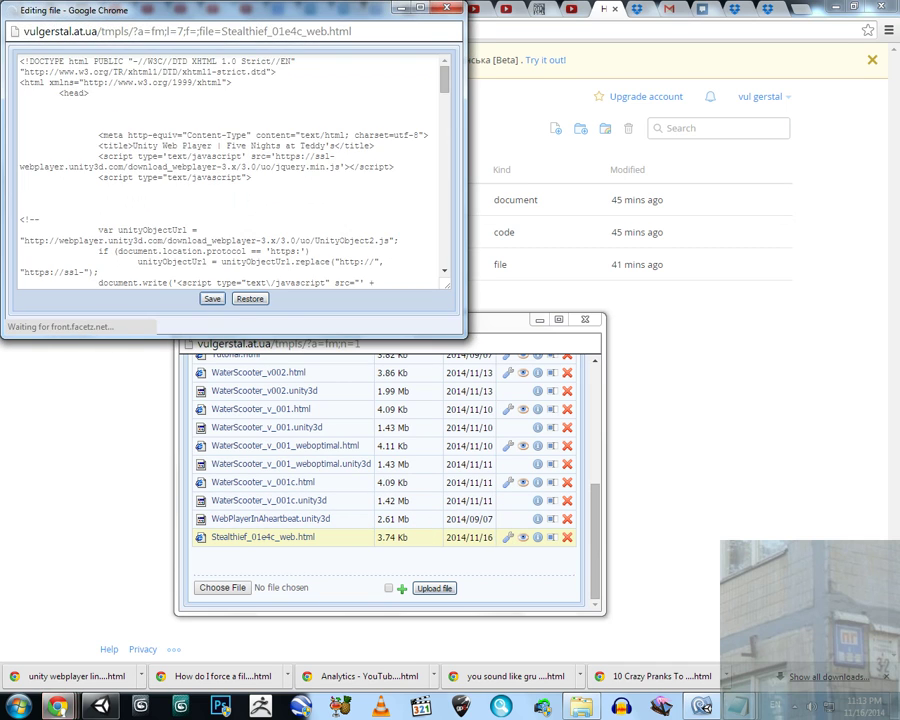
click(100, 93)
key(Return)
key(Return)
key(Return)
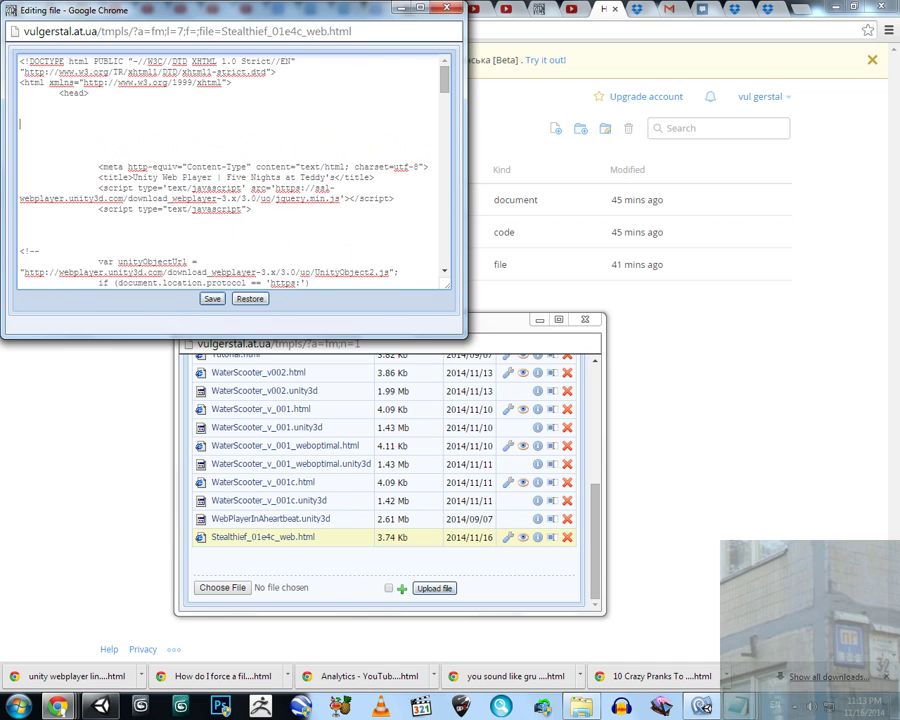
key(ctrl+v)
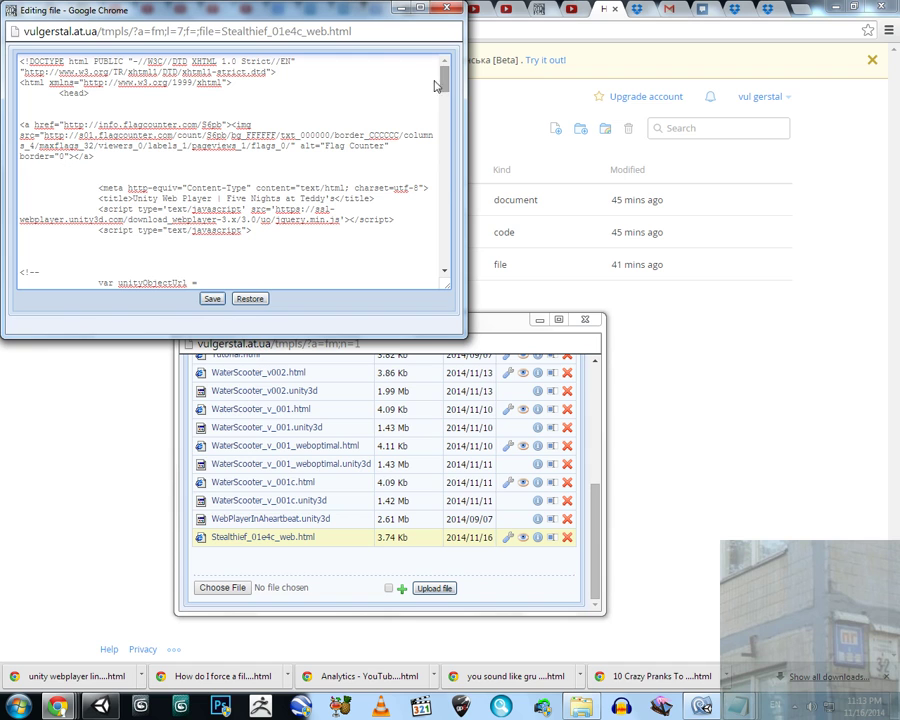
drag(96, 156, 12, 125)
key(ctrl+c)
key(BackSpace)
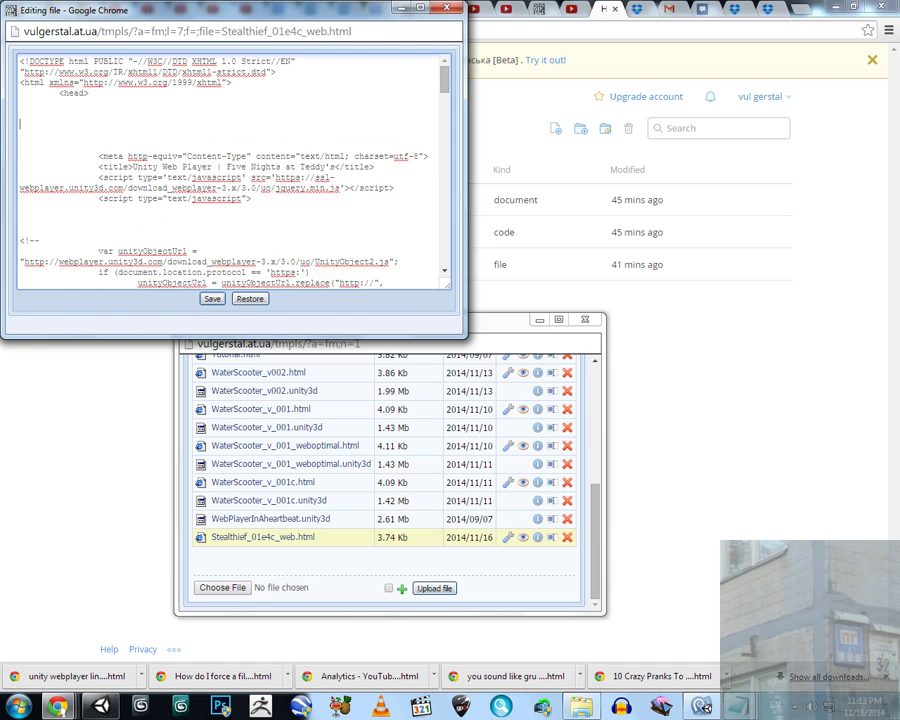
Paste the Flag Counter code on its own lines between the footer paragraph and the closing body tag, and save the file.
drag(448, 80, 446, 268)
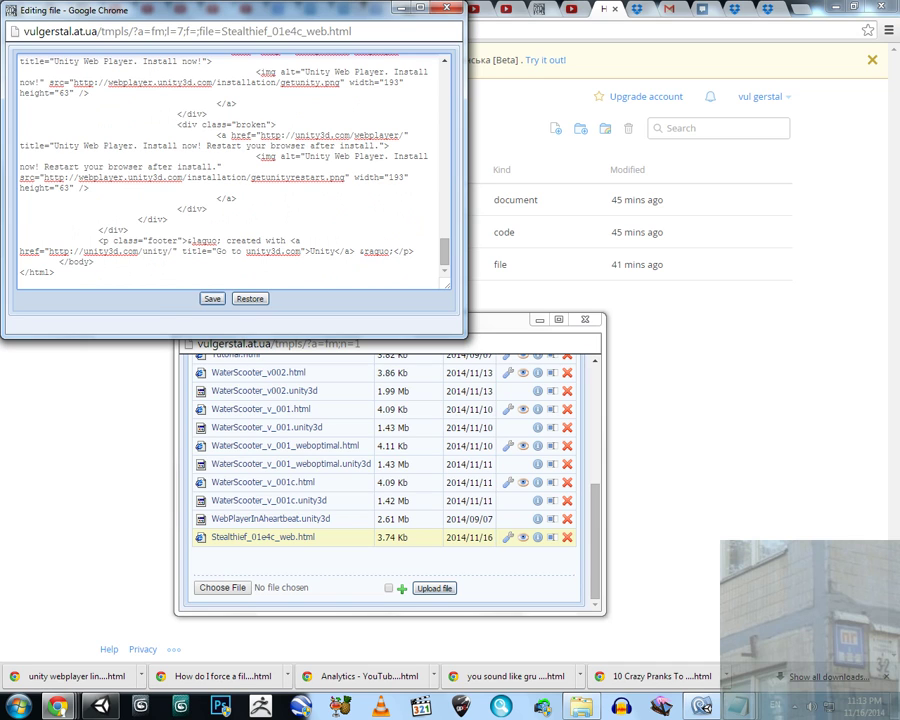
key(Return)
key(Return)
key(Return)
key(Return)
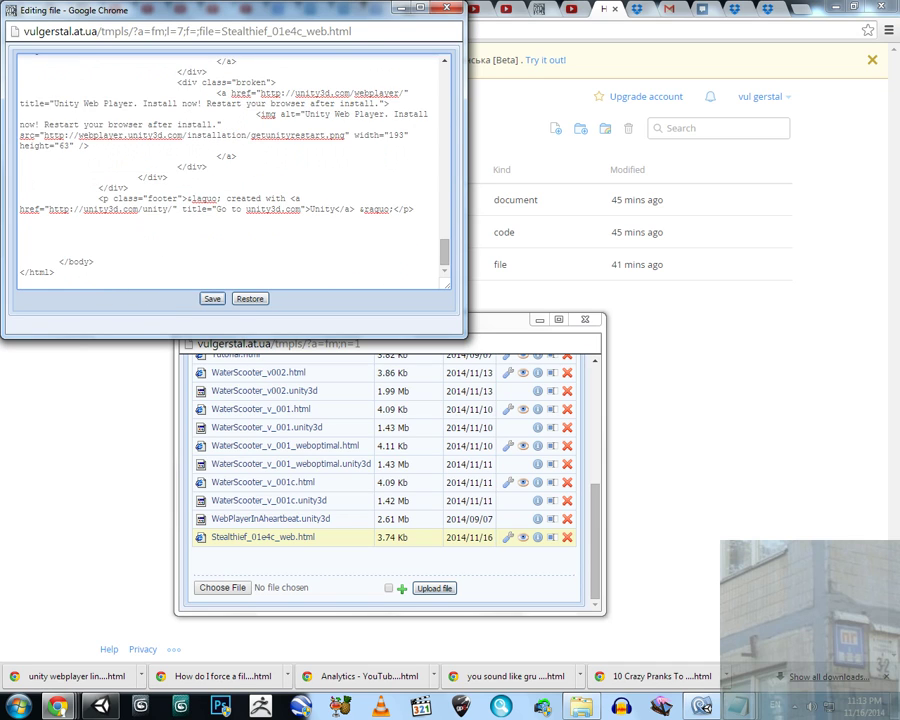
key(Return)
key(Return)
right_click(84, 242)
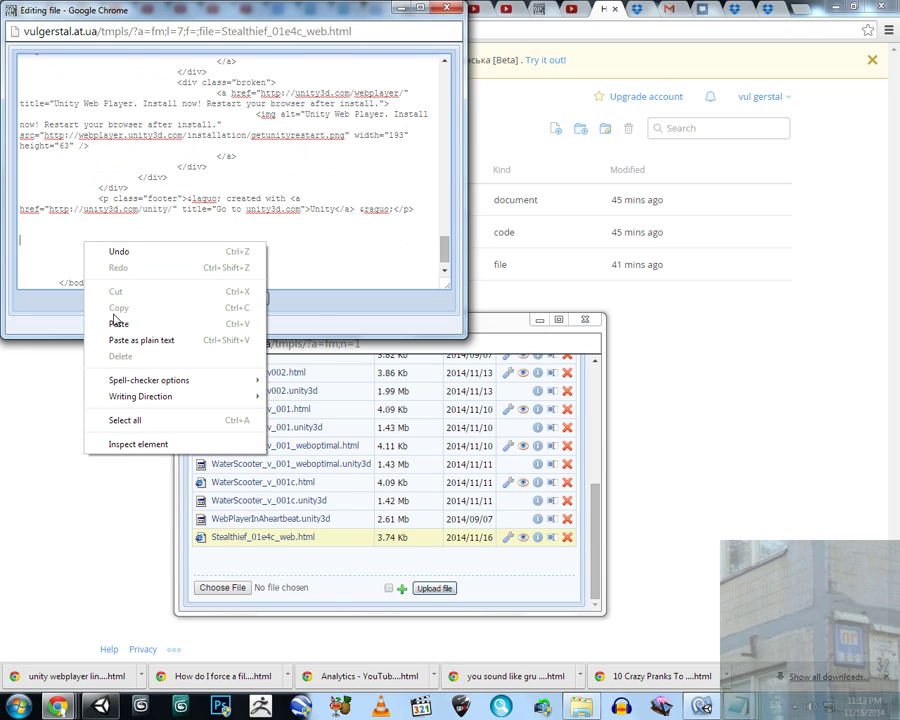
click(118, 323)
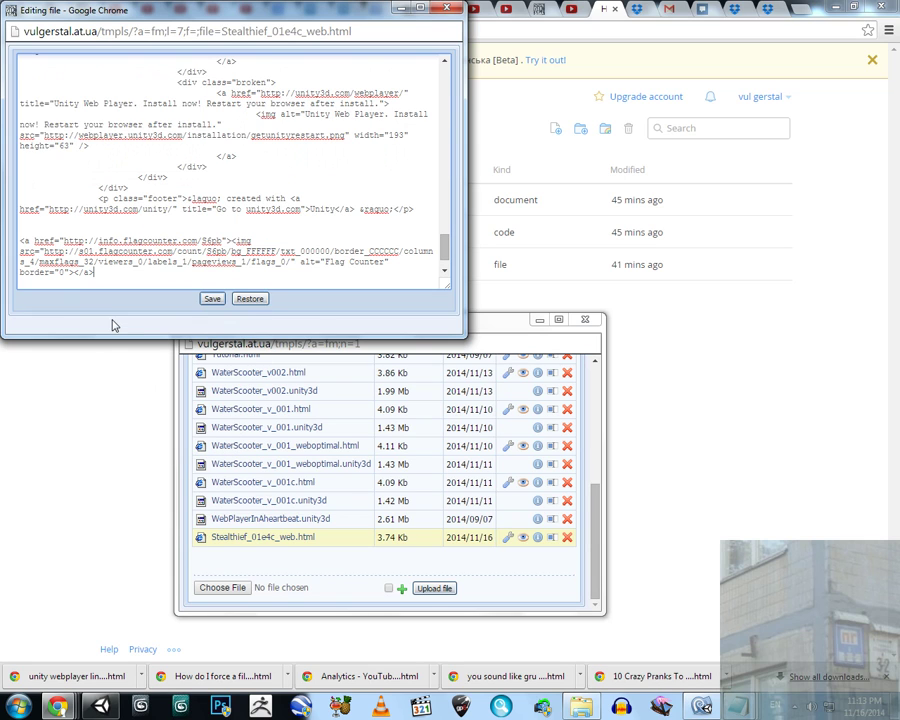
click(212, 300)
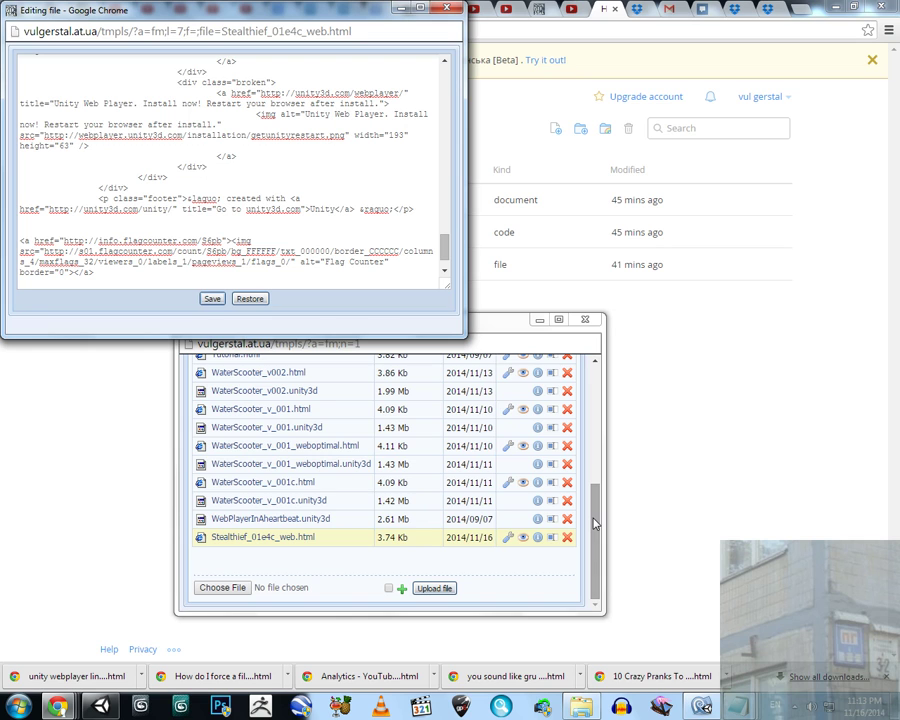
Highlight the Dropbox link ending in raw=1 in the u.initPlugin call and save Stealthief_01e4c_web.html again.
drag(593, 523, 593, 380)
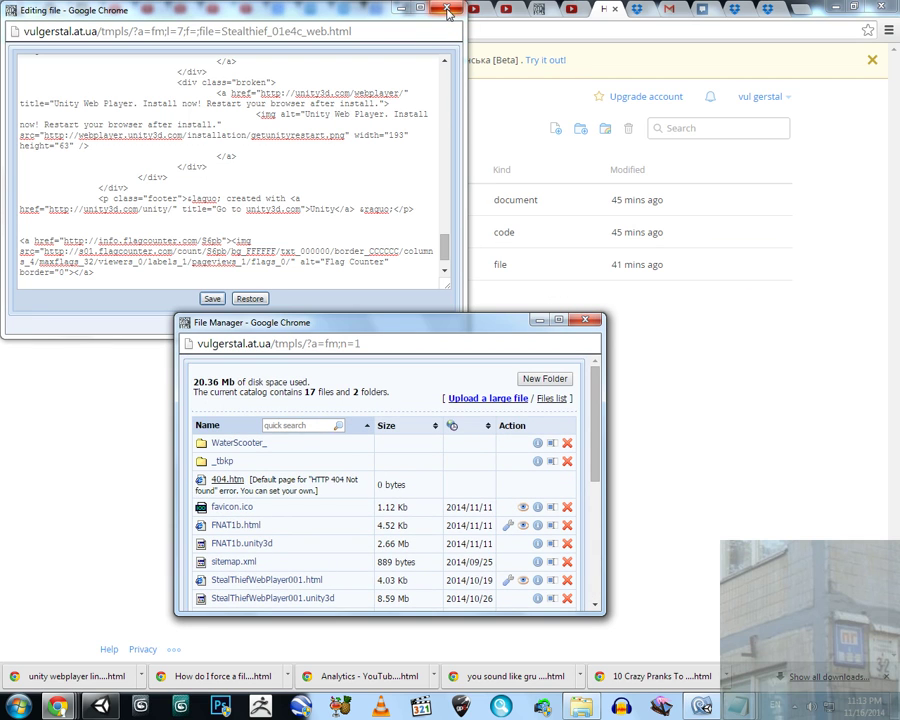
drag(446, 247, 446, 141)
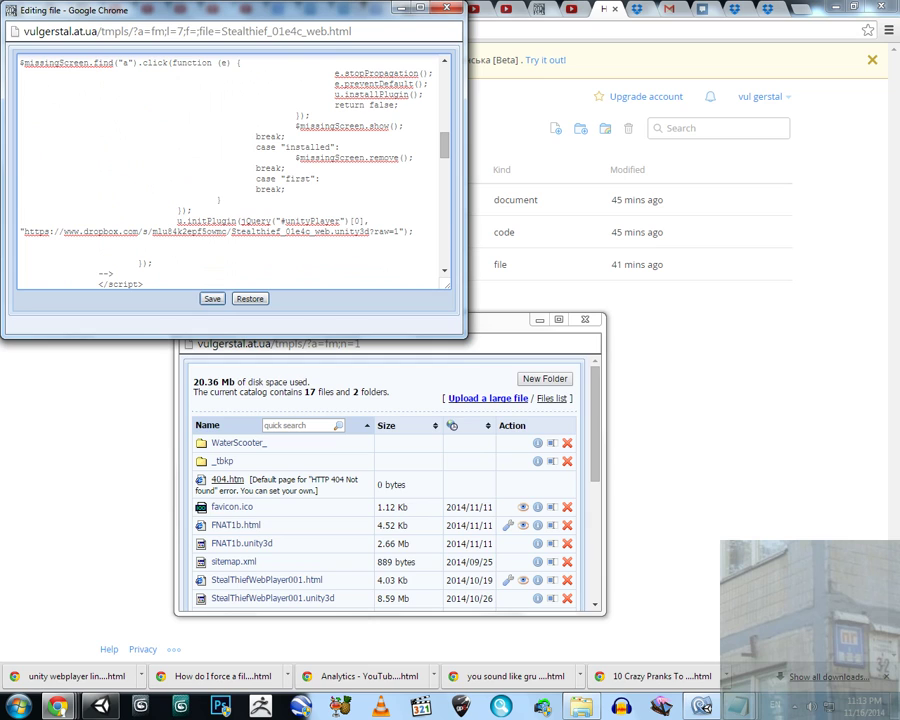
drag(399, 231, 24, 231)
click(212, 300)
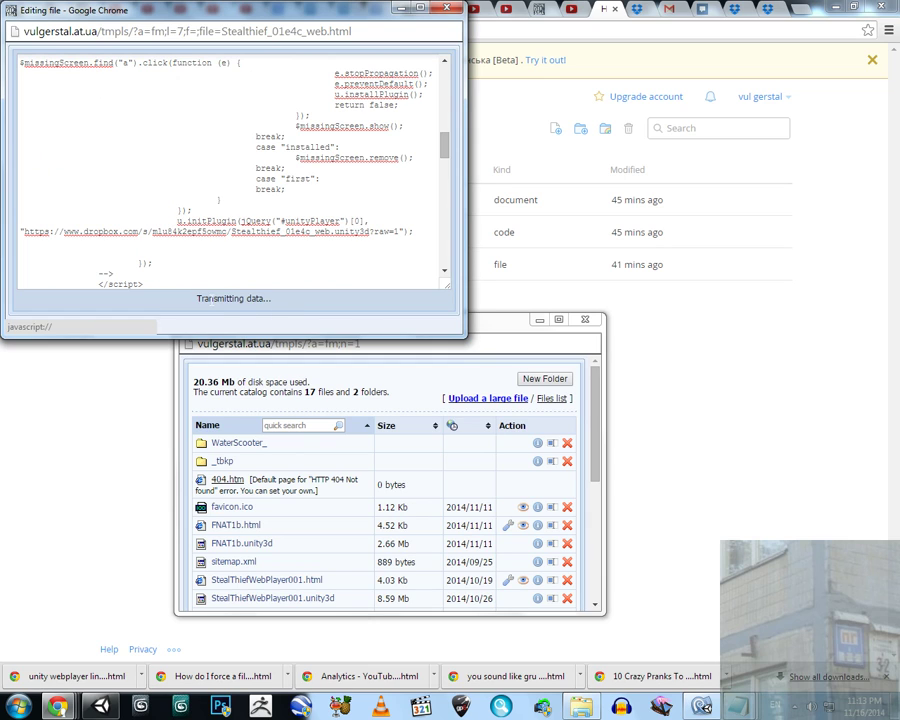
Close the editing window, the File Manager and the Dropbox home page.
click(446, 9)
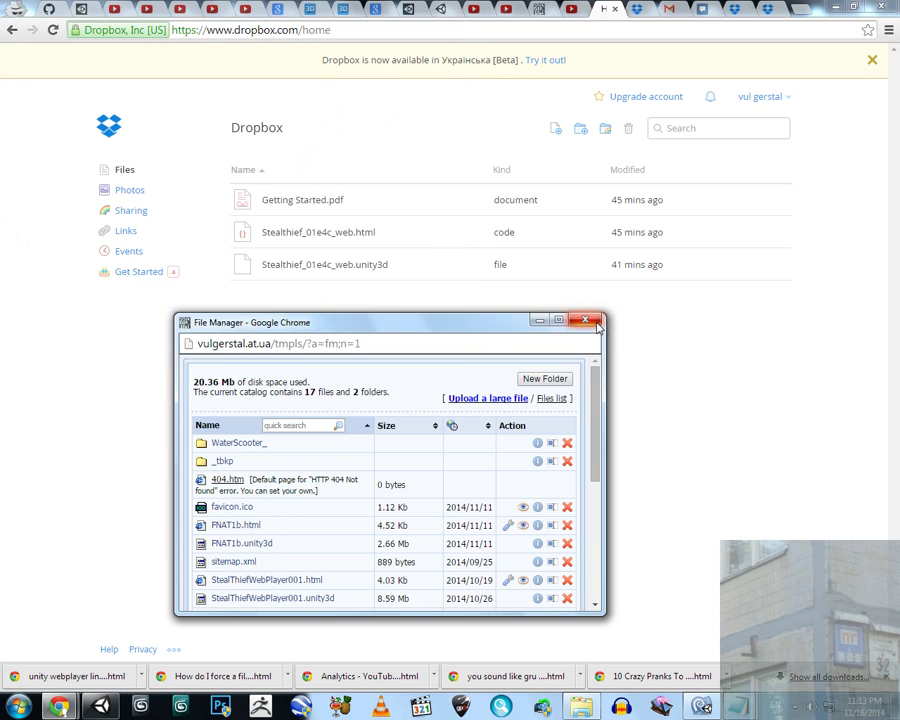
key(ctrl+w)
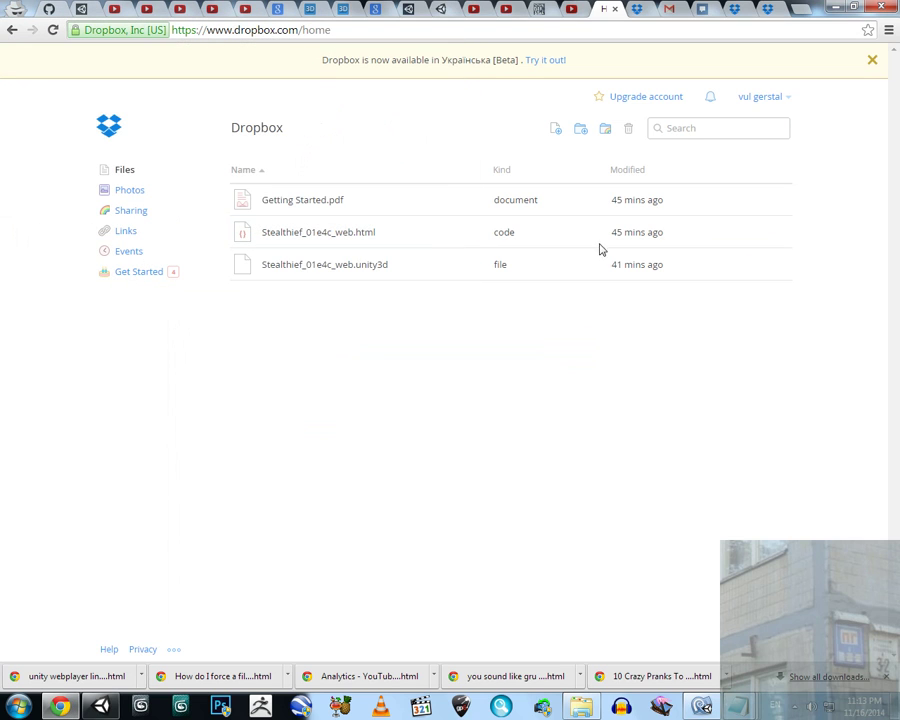
click(615, 10)
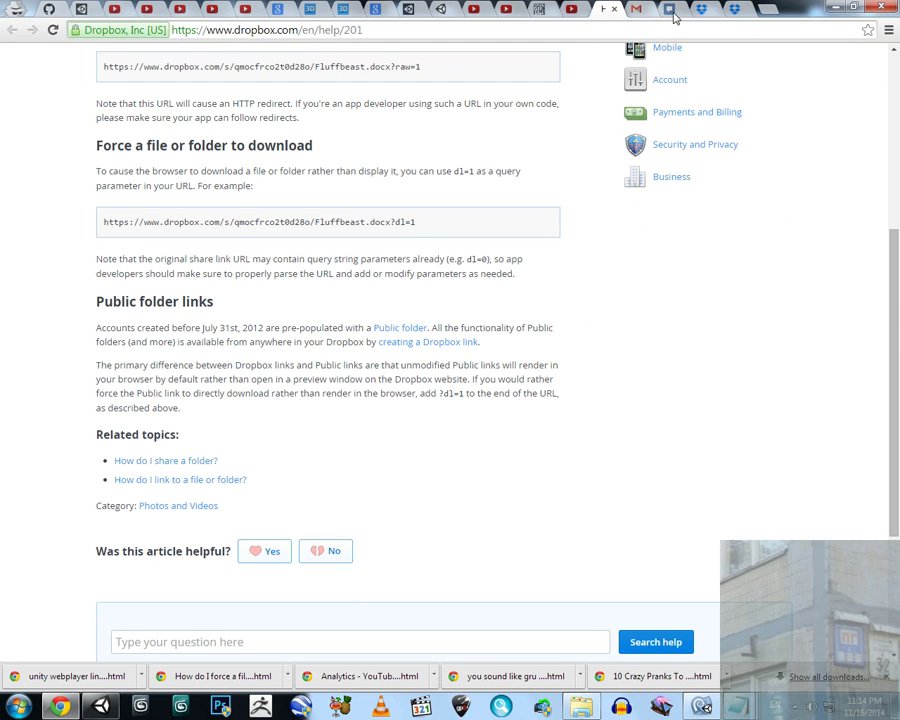
Reload the vulgerstal.at.ua home page, open its "------" link and allow the blocked Unity plug-in to run.
click(545, 10)
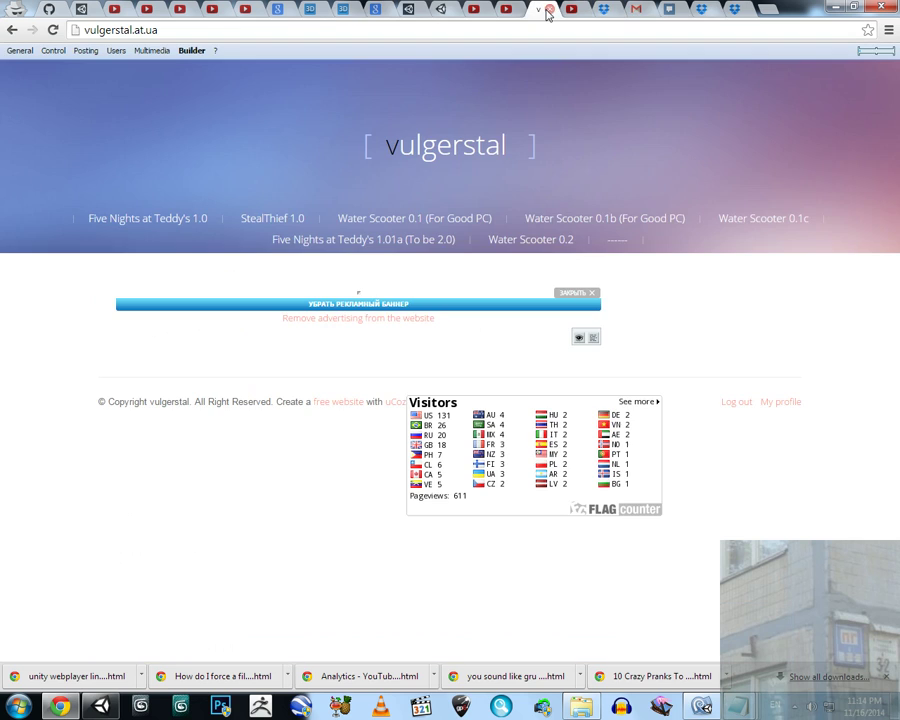
click(52, 30)
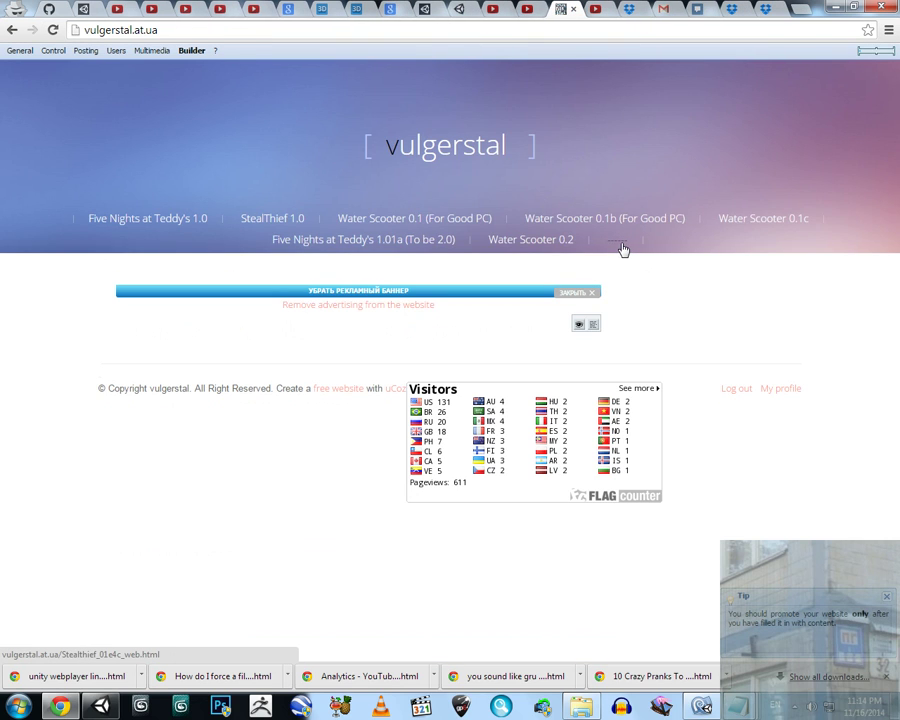
click(621, 247)
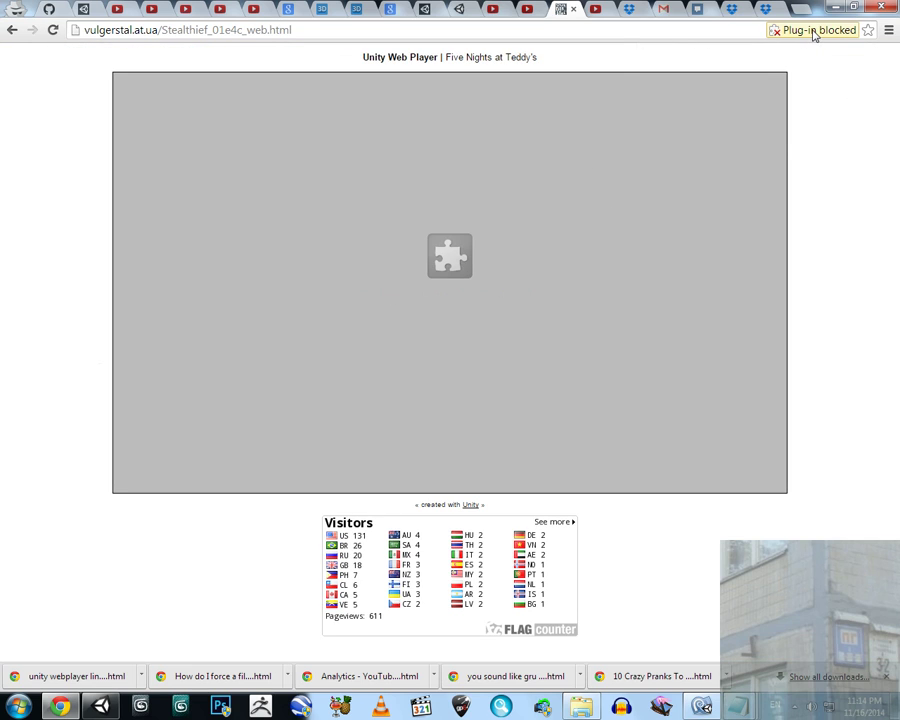
click(815, 31)
click(702, 104)
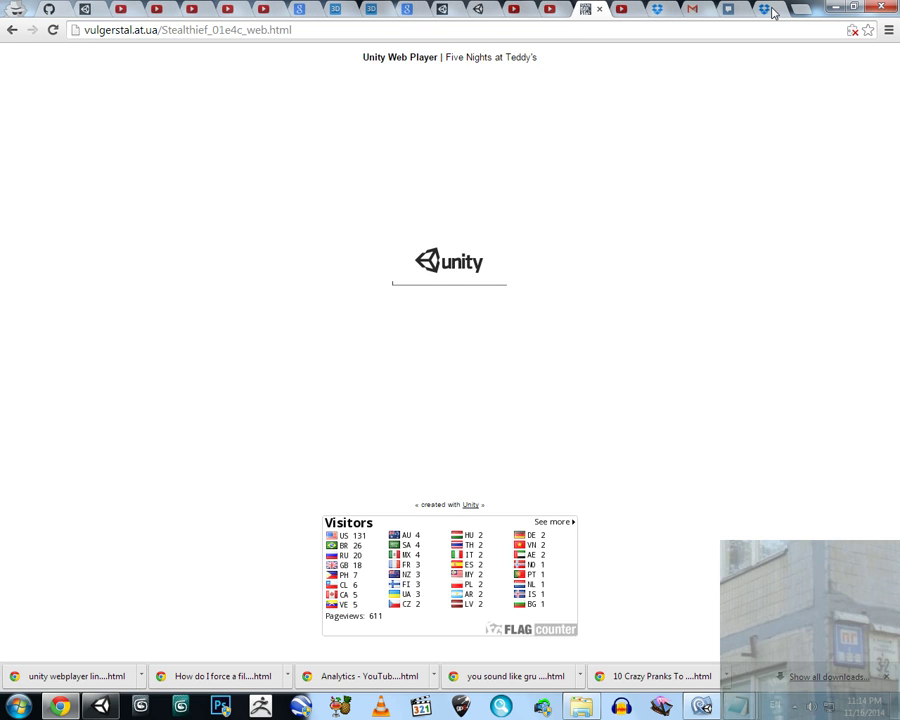
Open vulgerstal.at.ua in a new browser tab.
click(806, 14)
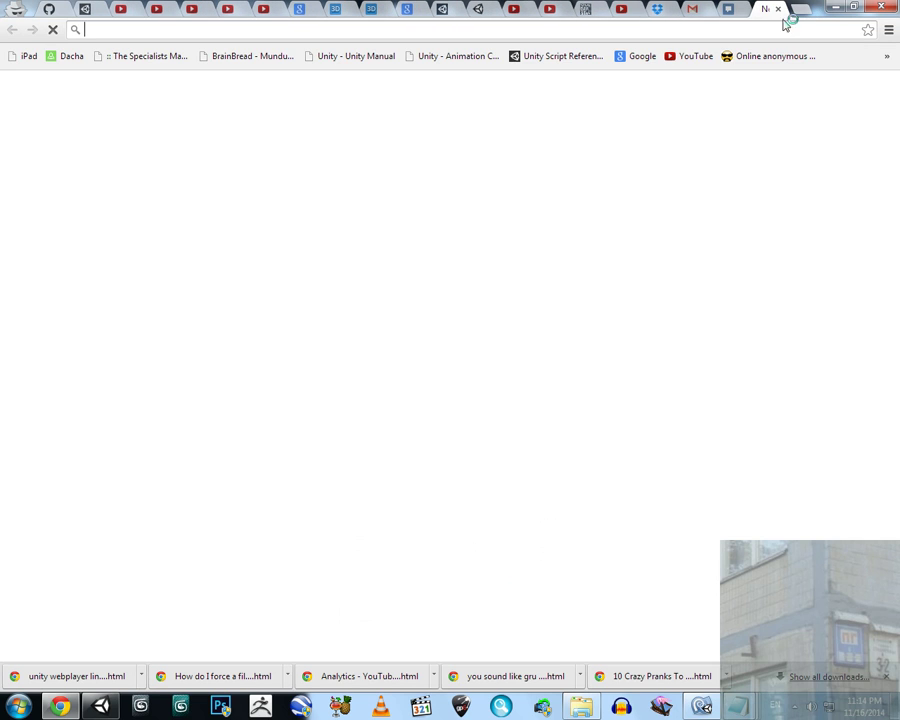
text(vulg)
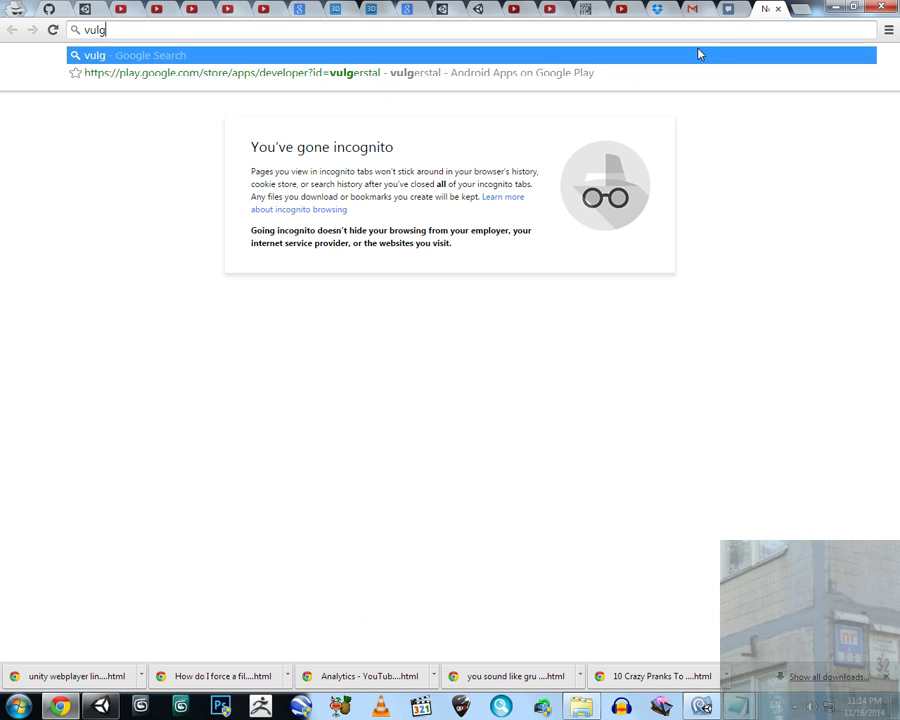
text(erstal.a)
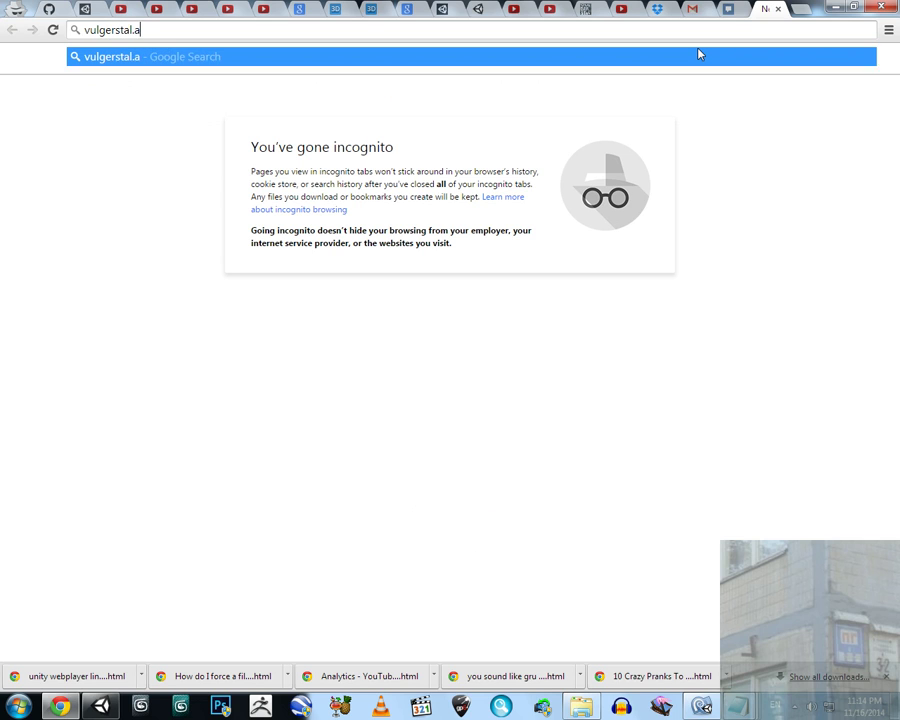
text(t.ua)
key(Return)
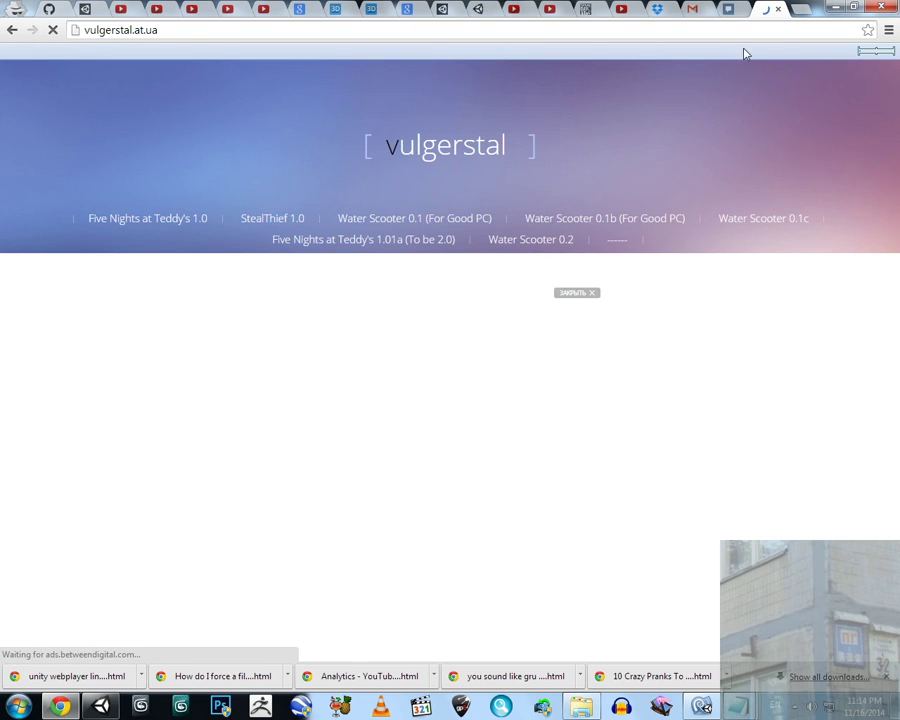
Enter the website's Control Panel from the admin bar and dismiss the welcome window.
click(54, 55)
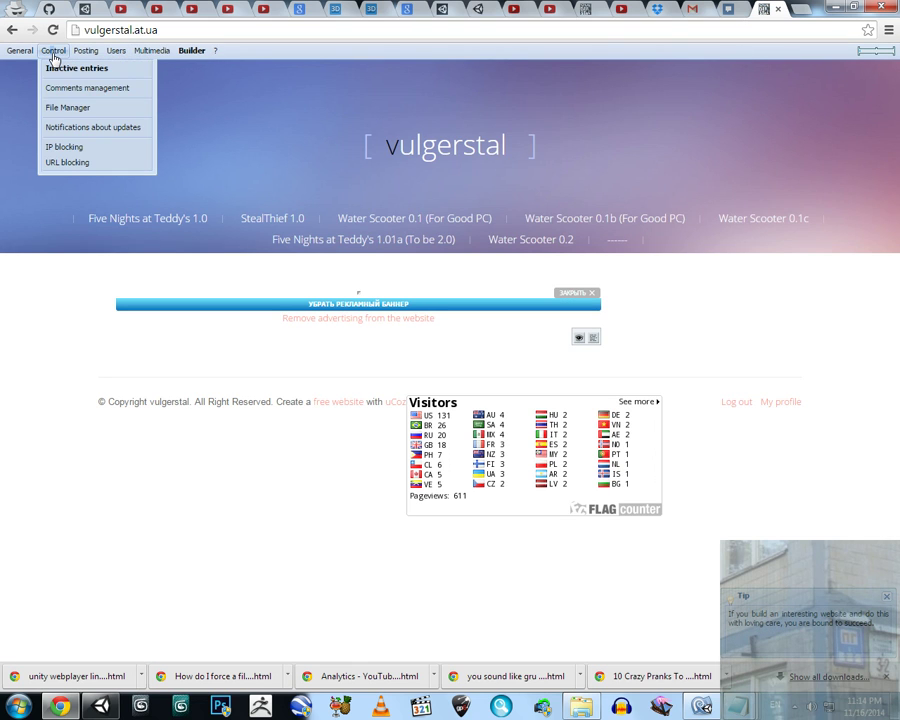
click(17, 52)
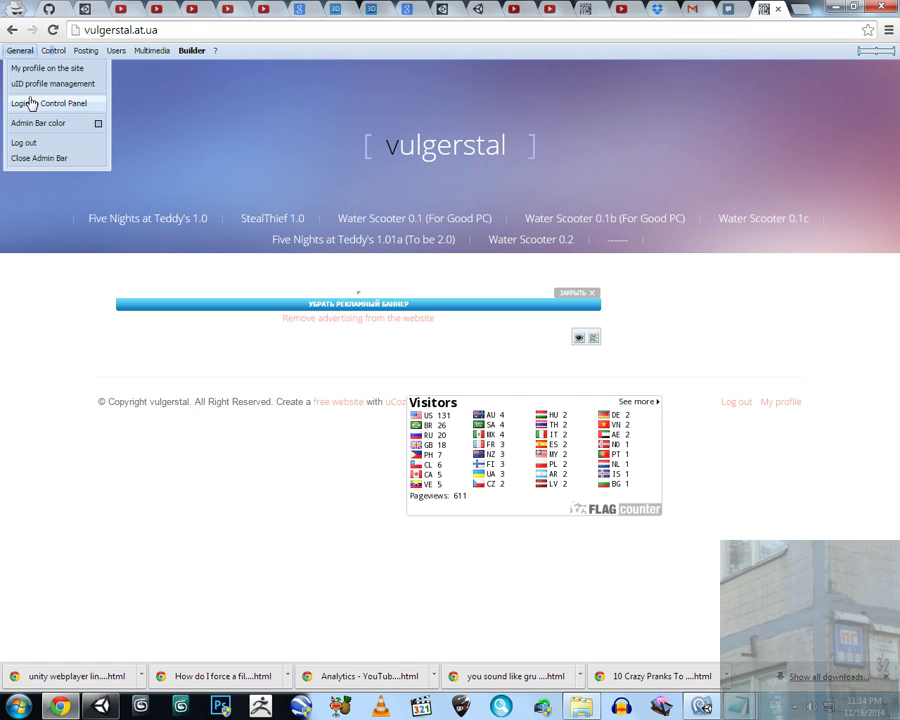
click(31, 103)
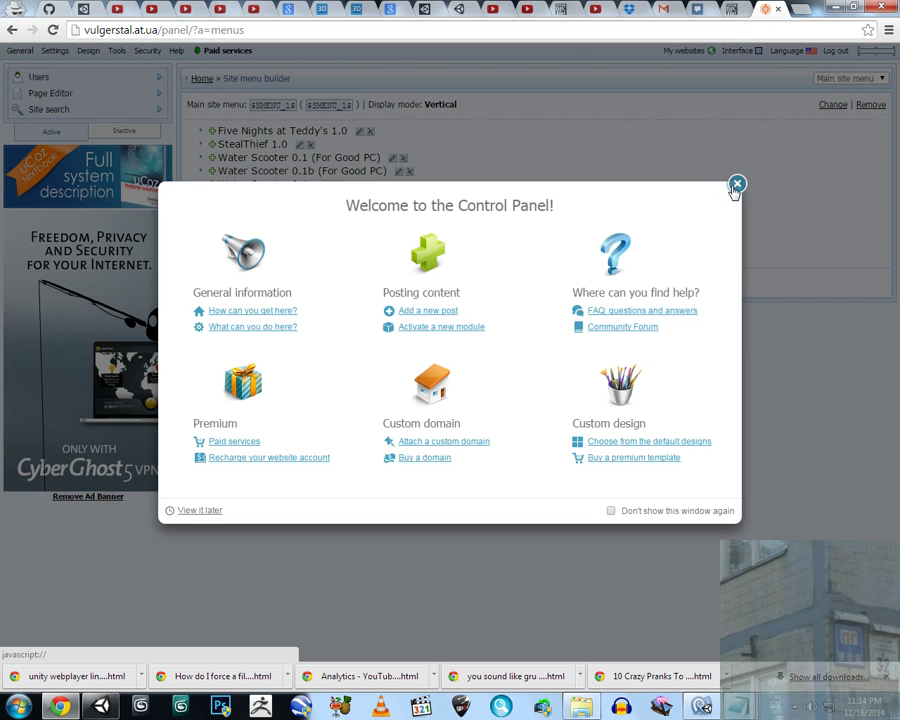
click(735, 183)
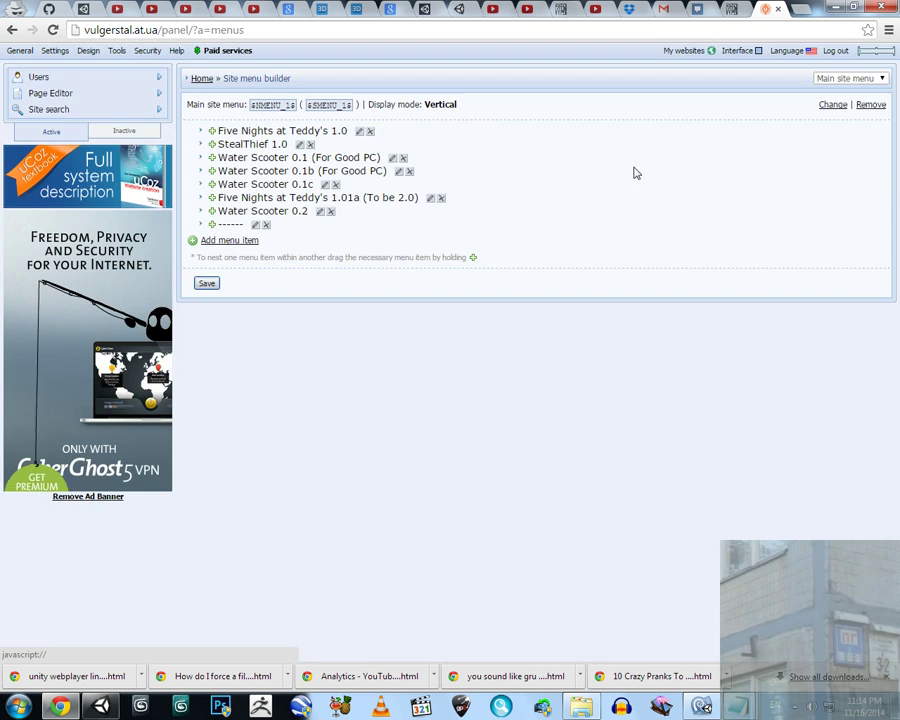
Rename the "------" menu item in the site menu builder to StealThief 1.01 and save the menu.
click(256, 226)
drag(335, 309, 297, 315)
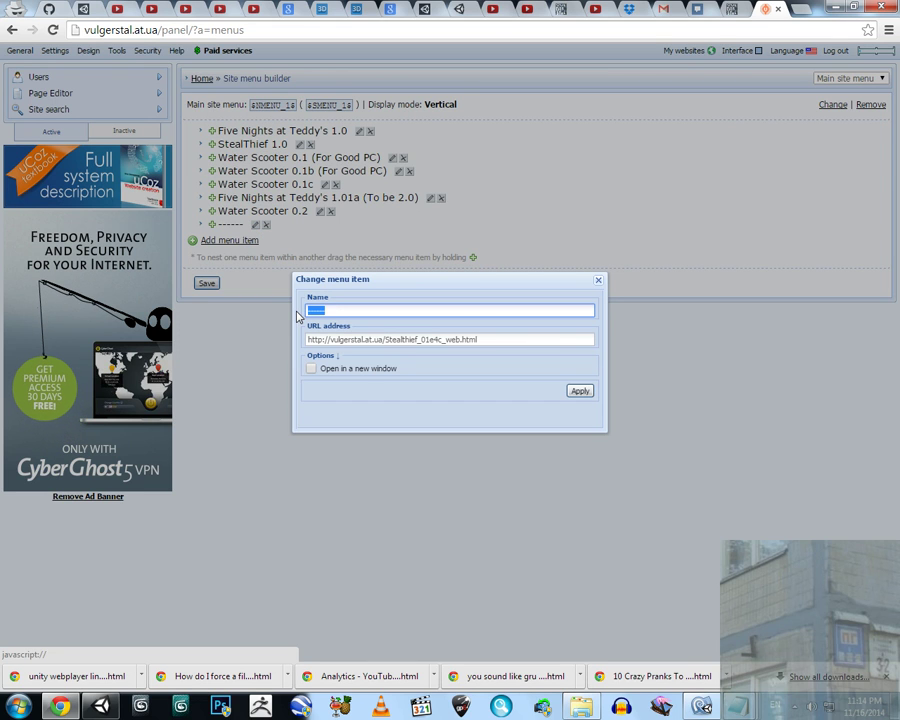
text(S)
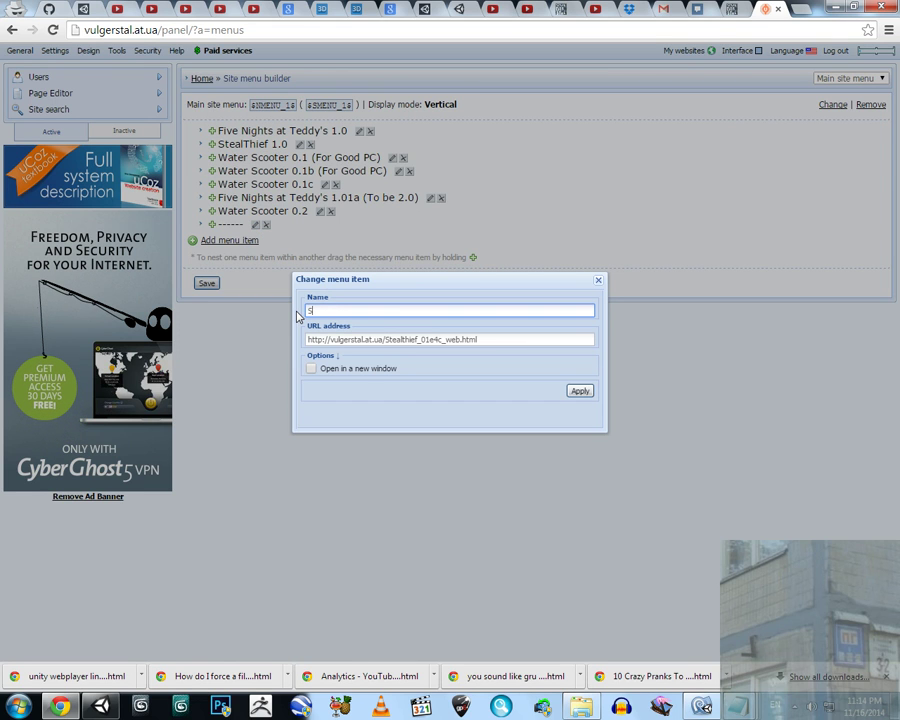
text(tealThief 1.01)
click(579, 391)
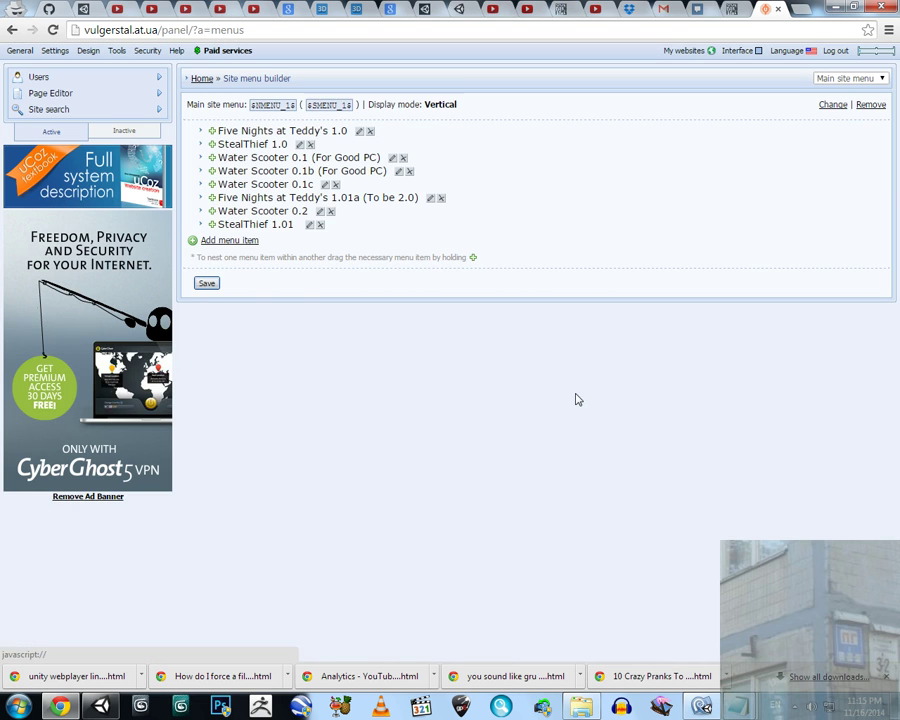
click(210, 286)
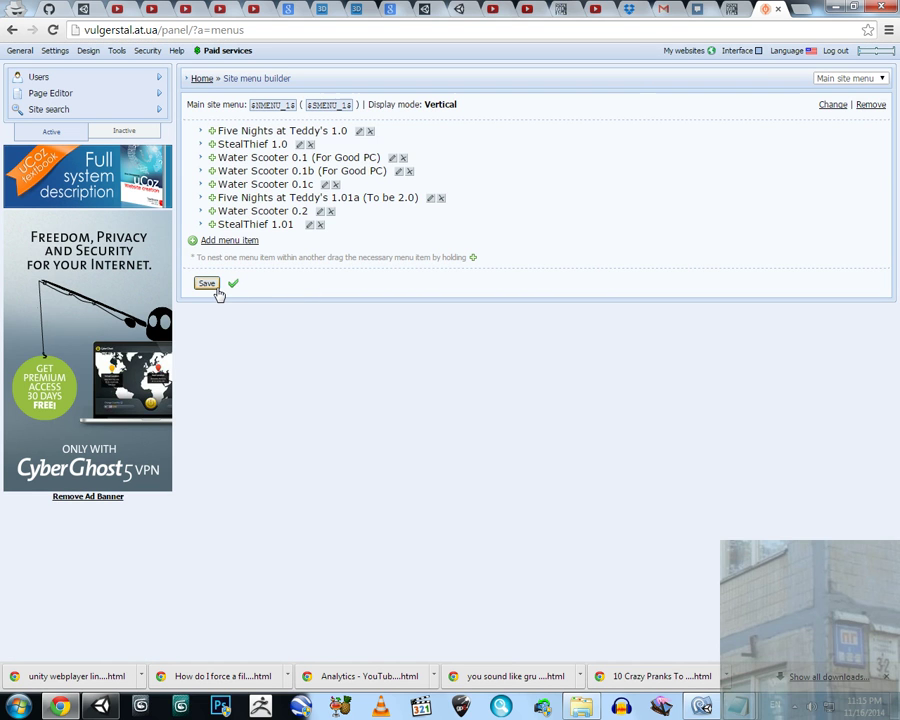
Close the Control Panel tab, return to the Stealthief_01e4c_web.html page and highlight its web address.
click(777, 11)
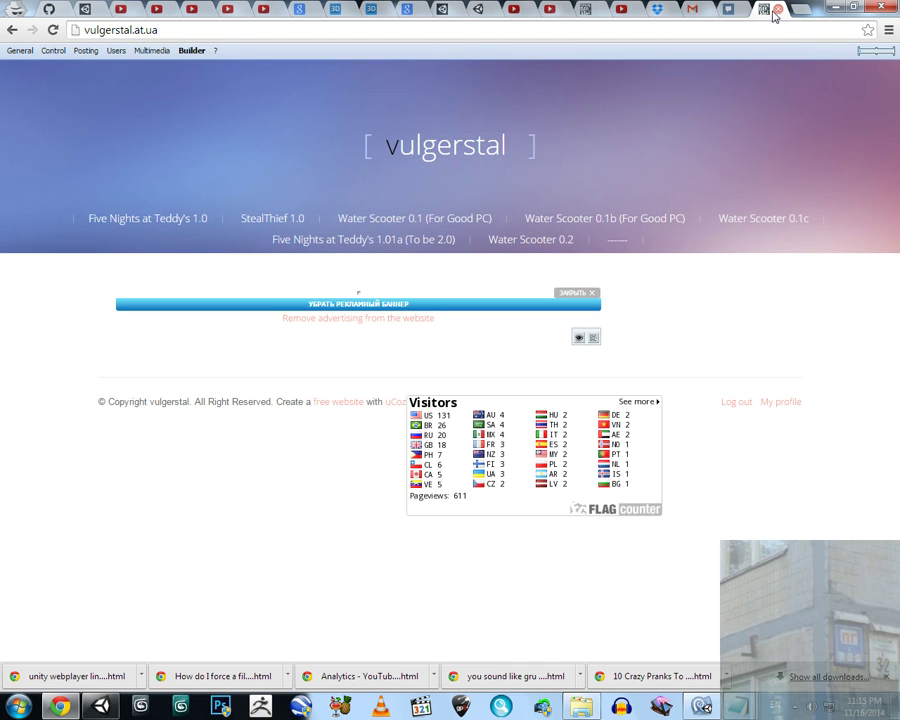
click(586, 11)
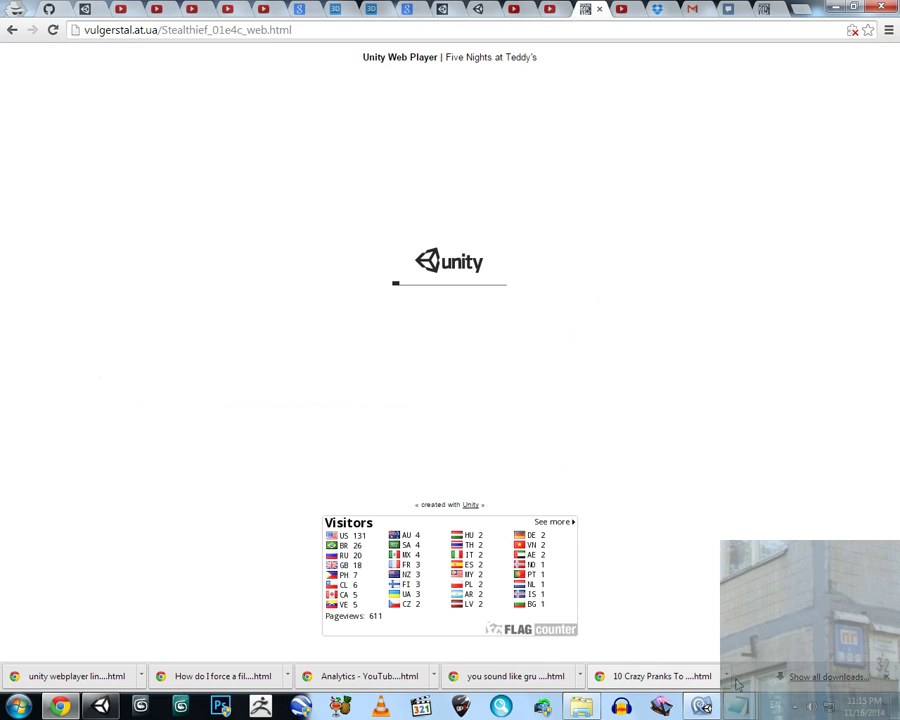
click(795, 706)
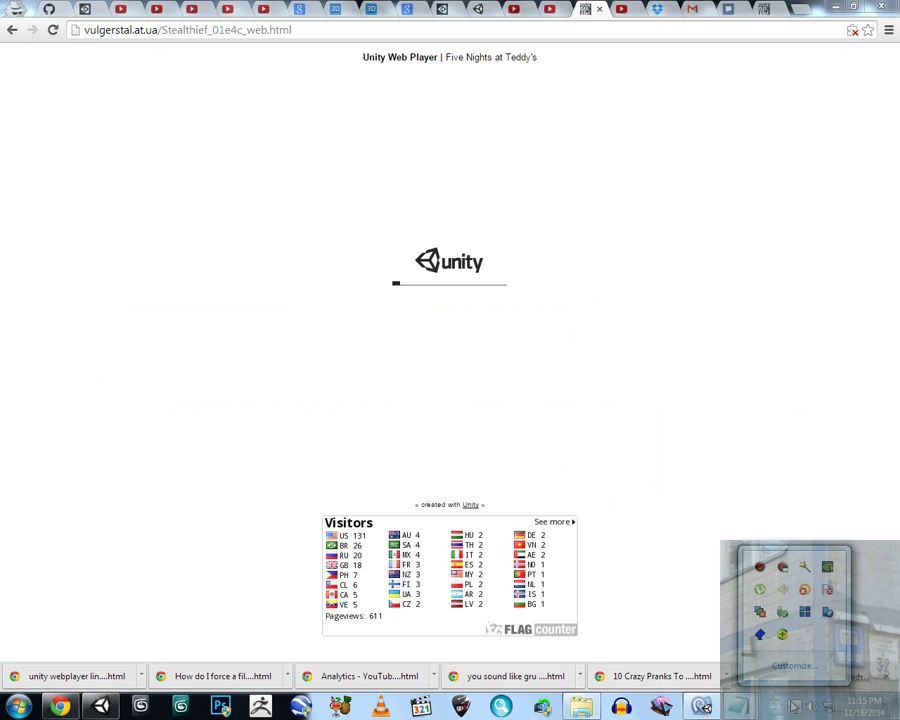
click(795, 706)
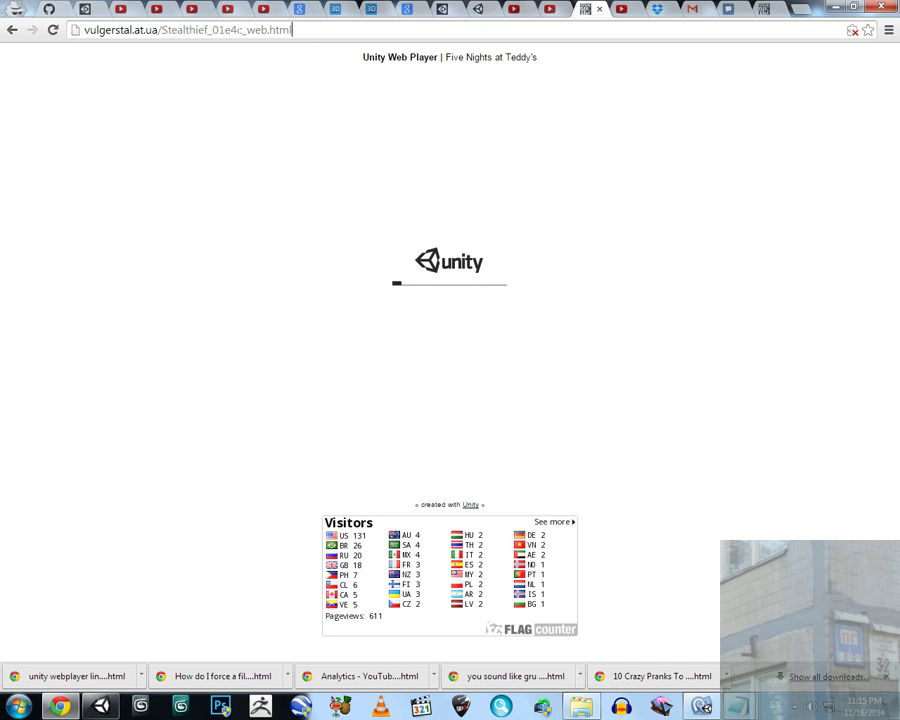
click(292, 30)
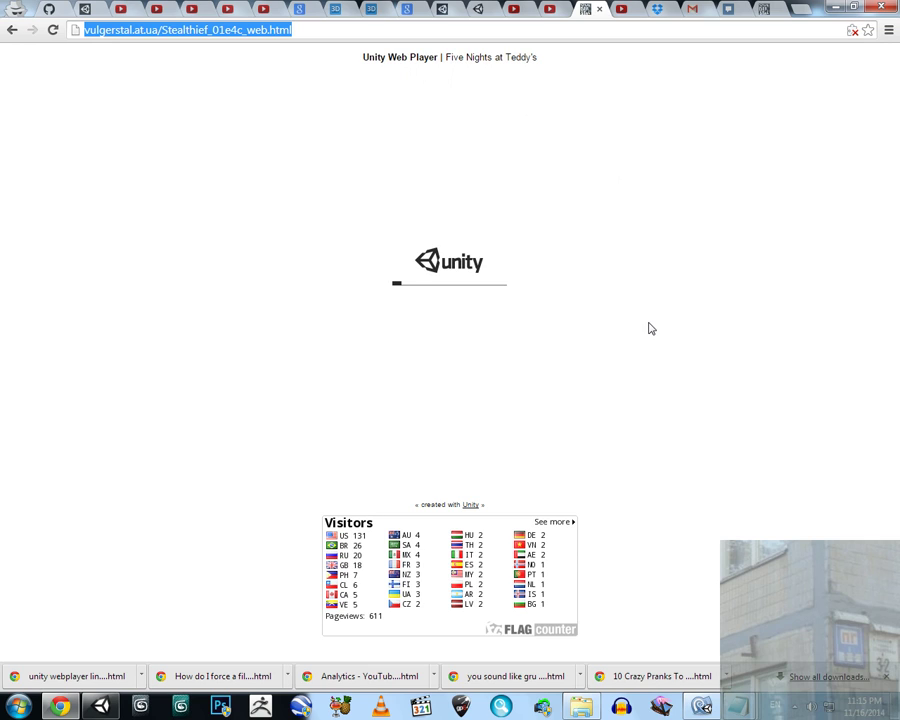